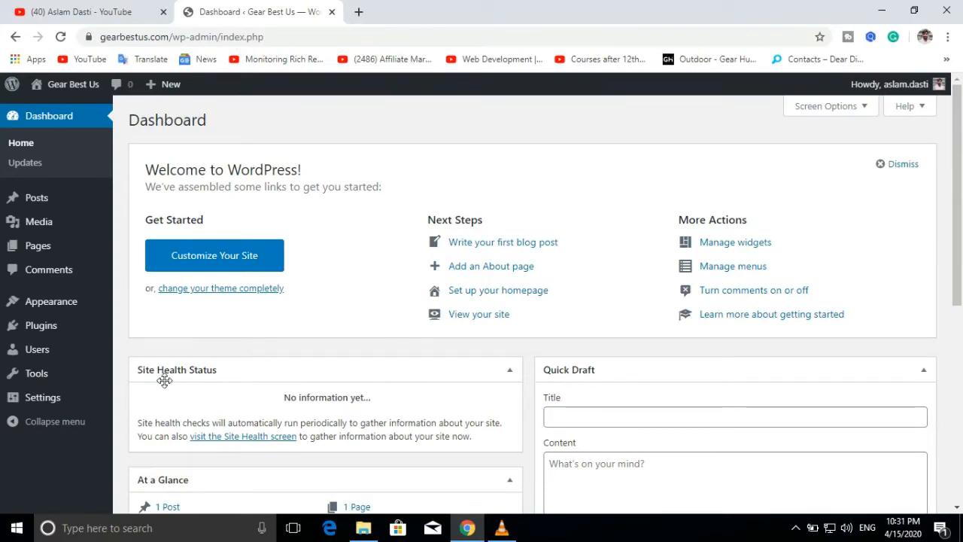
Find the OceanWP theme in the WordPress theme directory, then install and activate it
{"action": "mouse_move", "coordinate": [64, 308]}
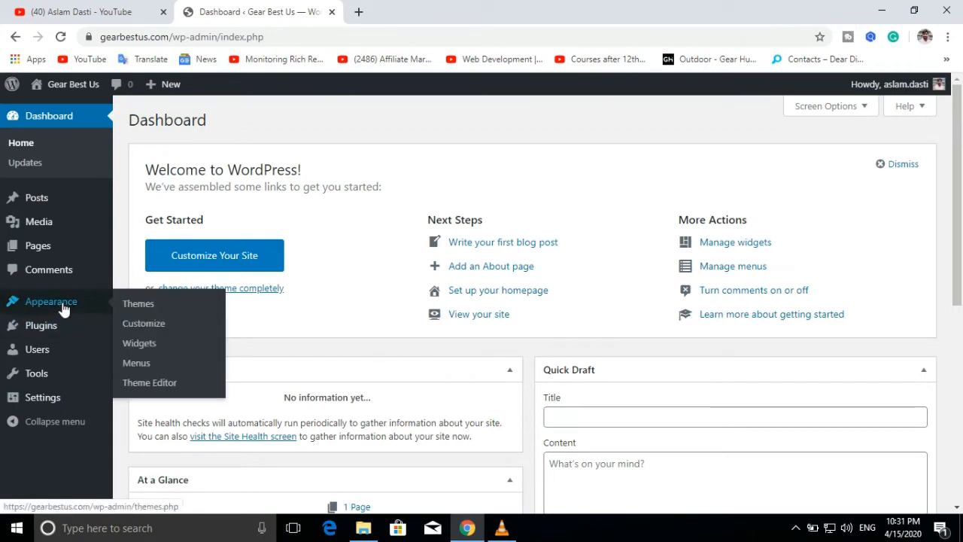
{"action": "left_click", "coordinate": [138, 305]}
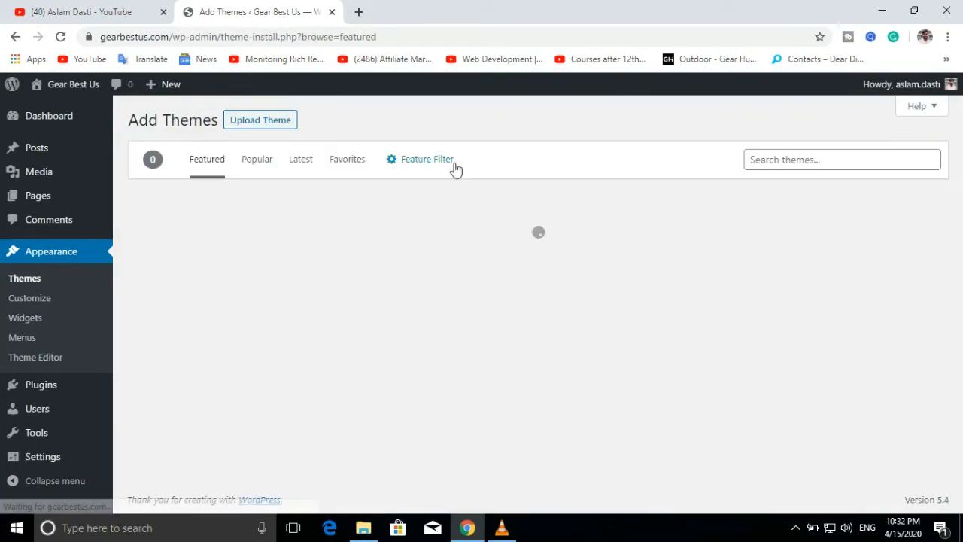
{"action": "left_click", "coordinate": [833, 159]}
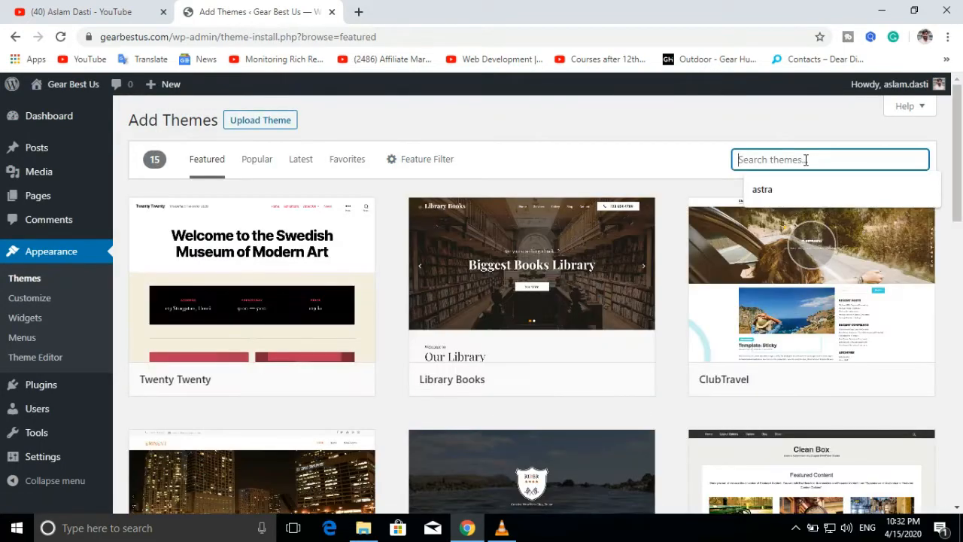
{"action": "type", "text": "a"}
{"action": "key", "text": "BackSpace"}
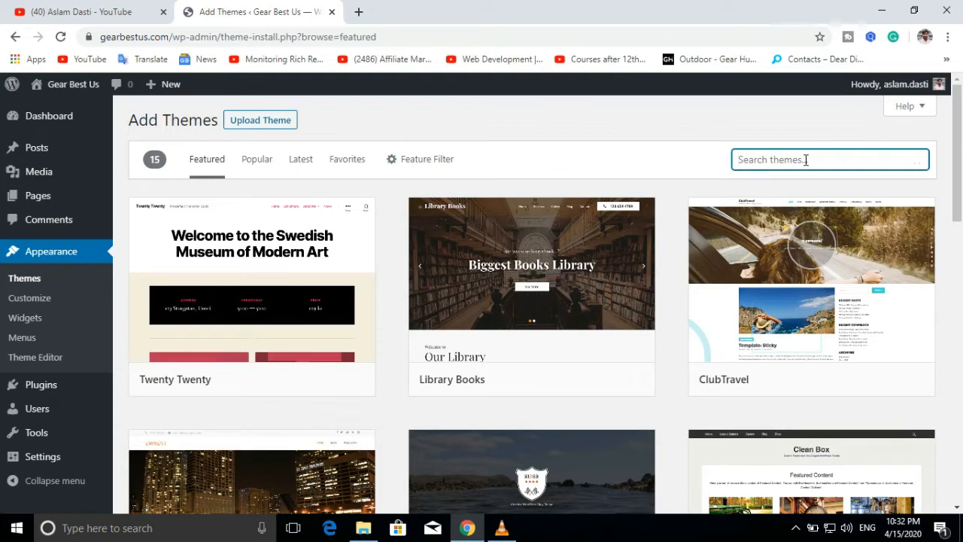
{"action": "type", "text": "ocean wp"}
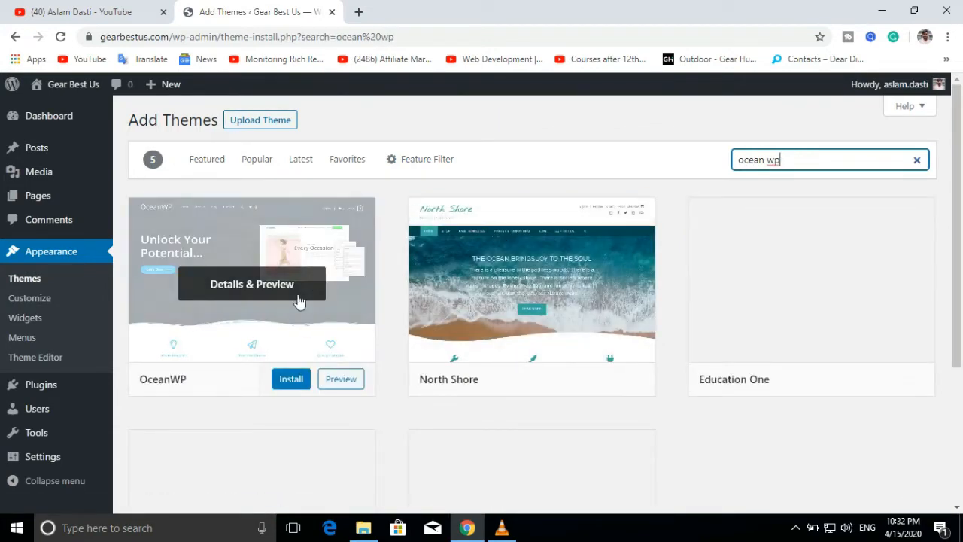
{"action": "left_click", "coordinate": [298, 376]}
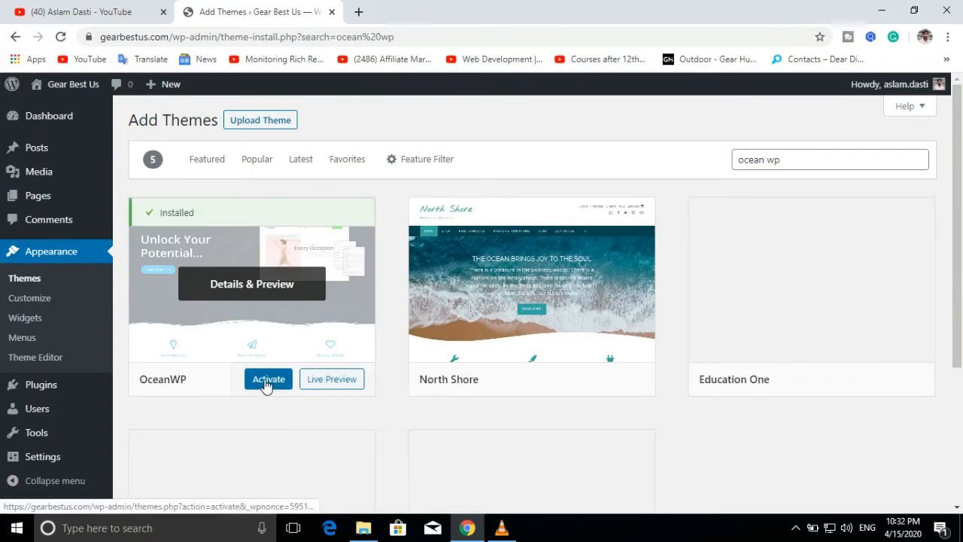
{"action": "left_click", "coordinate": [265, 383]}
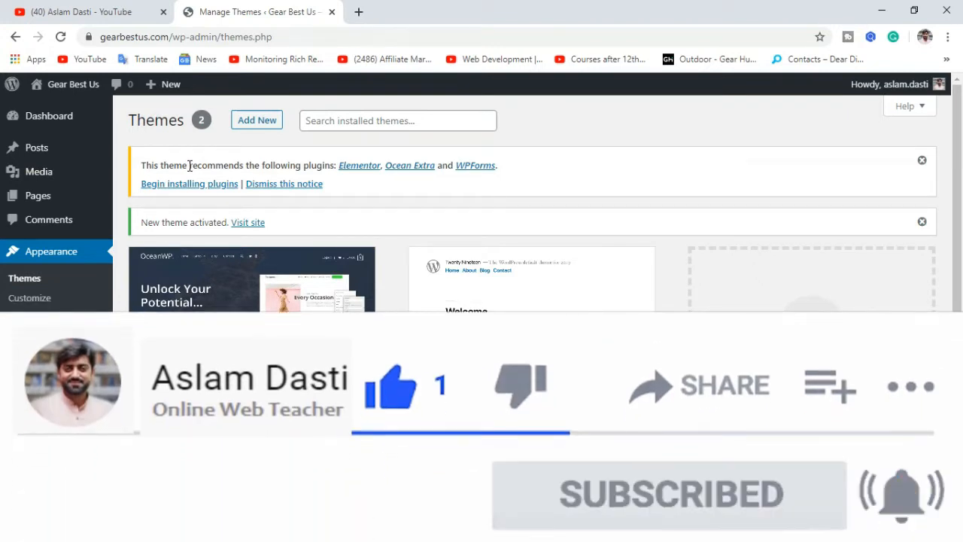
Bulk install the theme's recommended plugins: Elementor, Ocean Extra and WPForms
{"action": "left_click_drag", "start_coordinate": [188, 165], "coordinate": [241, 164]}
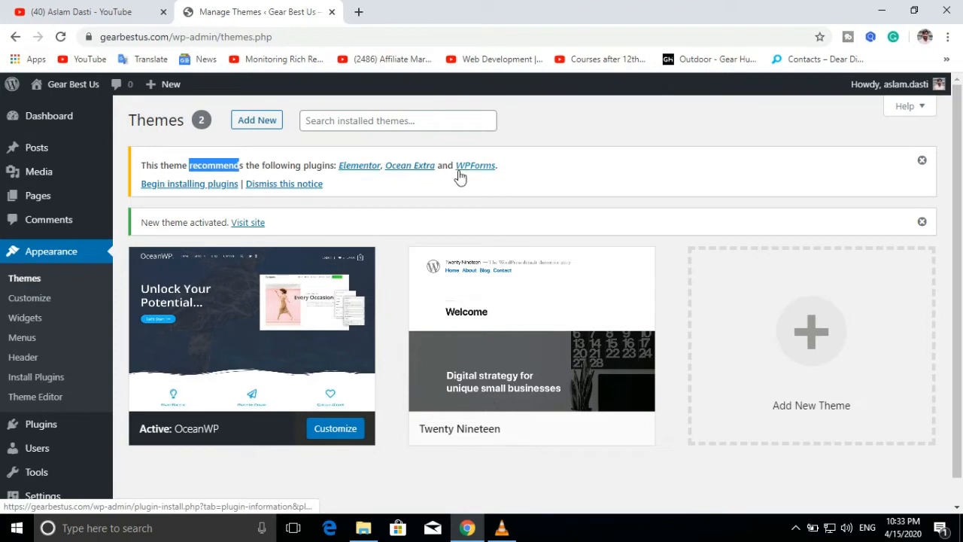
{"action": "left_click", "coordinate": [190, 187]}
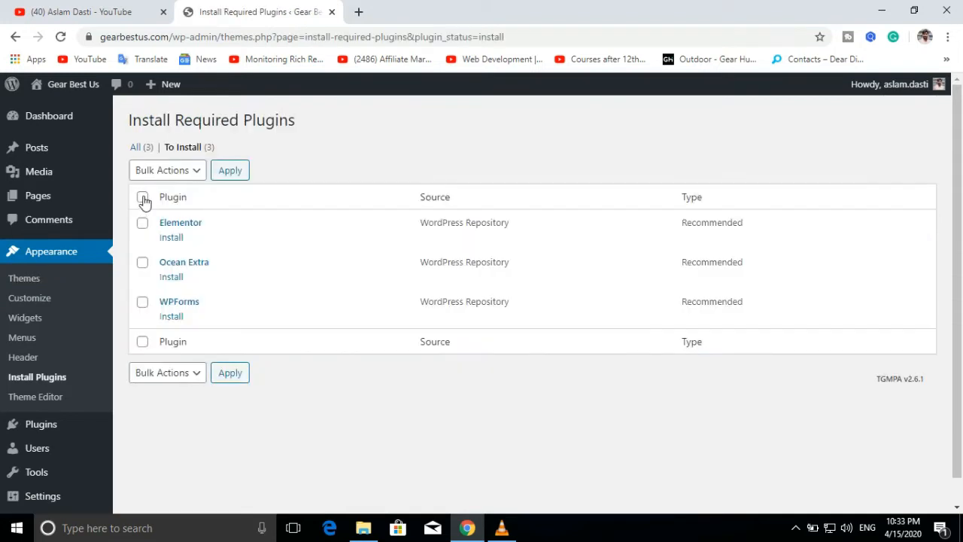
{"action": "left_click", "coordinate": [143, 198]}
{"action": "left_click", "coordinate": [173, 174]}
{"action": "left_click", "coordinate": [170, 203]}
{"action": "left_click", "coordinate": [238, 173]}
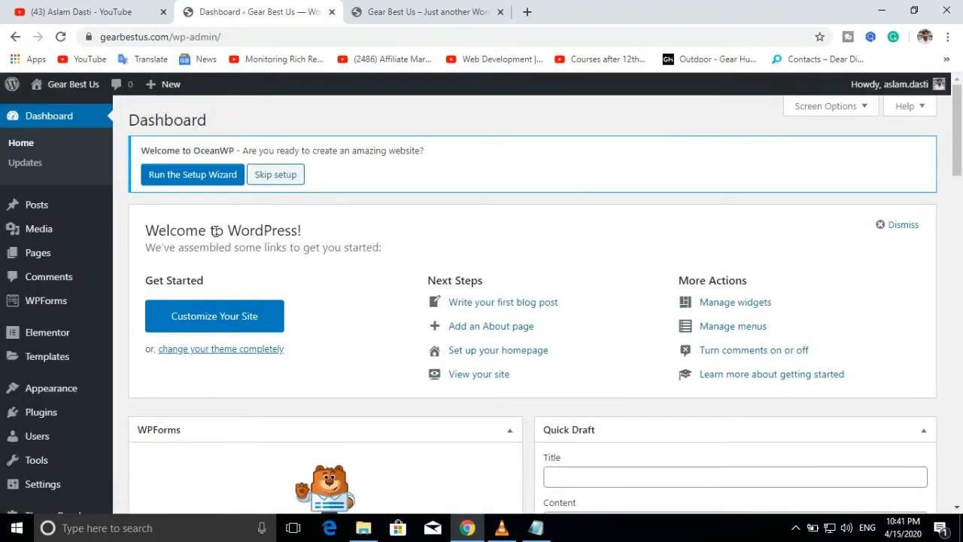
Start the OceanWP setup wizard, proceed to the demo selection and browse the available templates
{"action": "left_click", "coordinate": [185, 181]}
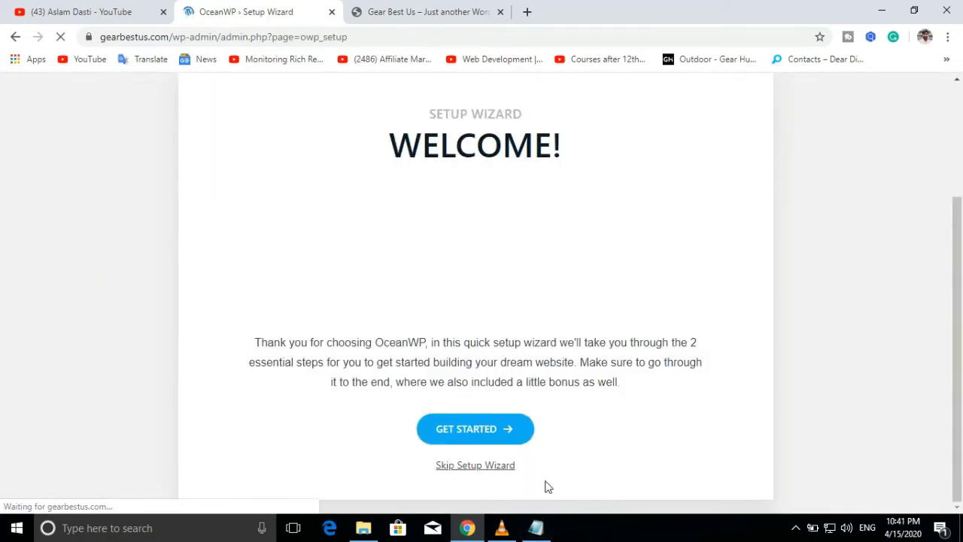
{"action": "left_click", "coordinate": [476, 430]}
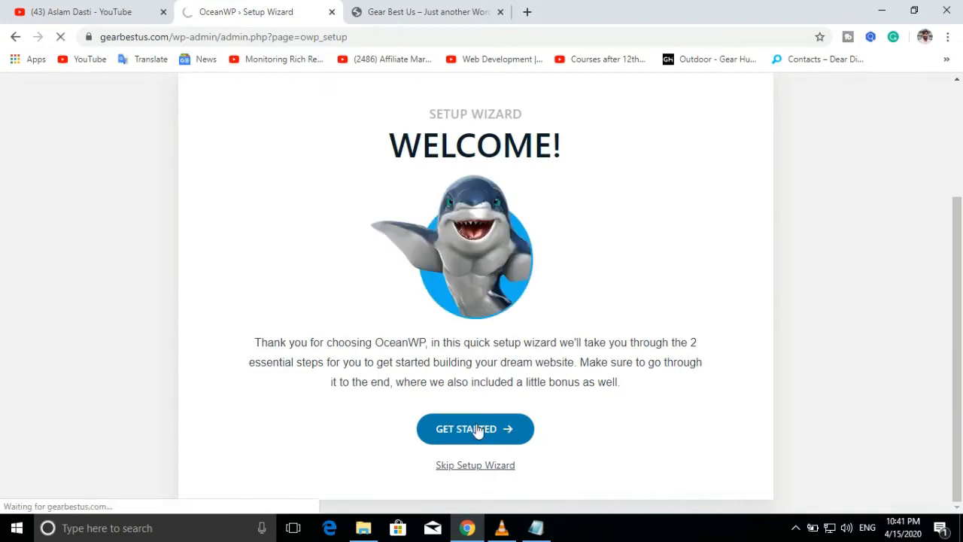
{"action": "scroll", "coordinate": [513, 387], "scroll_direction": "down", "scroll_amount": 4}
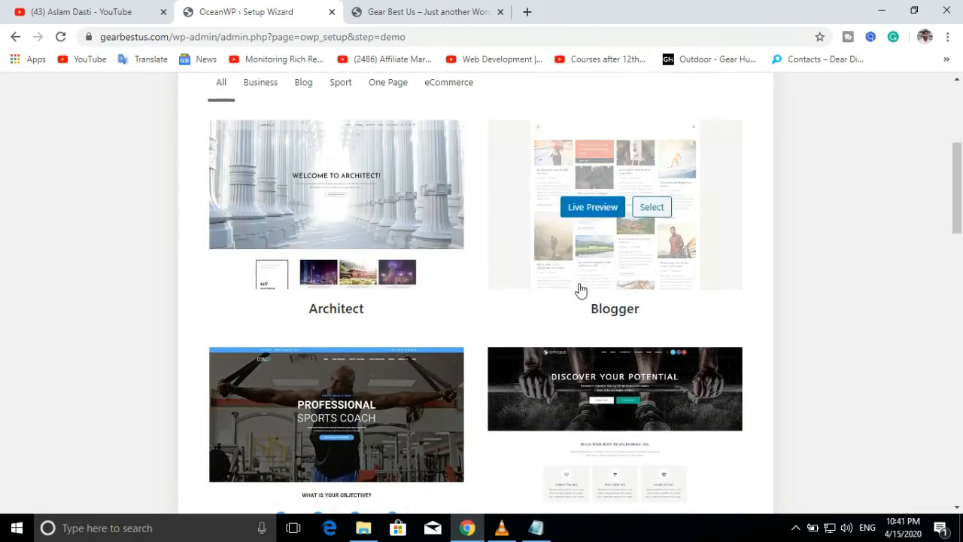
{"action": "scroll", "coordinate": [571, 297], "scroll_direction": "down", "scroll_amount": 3}
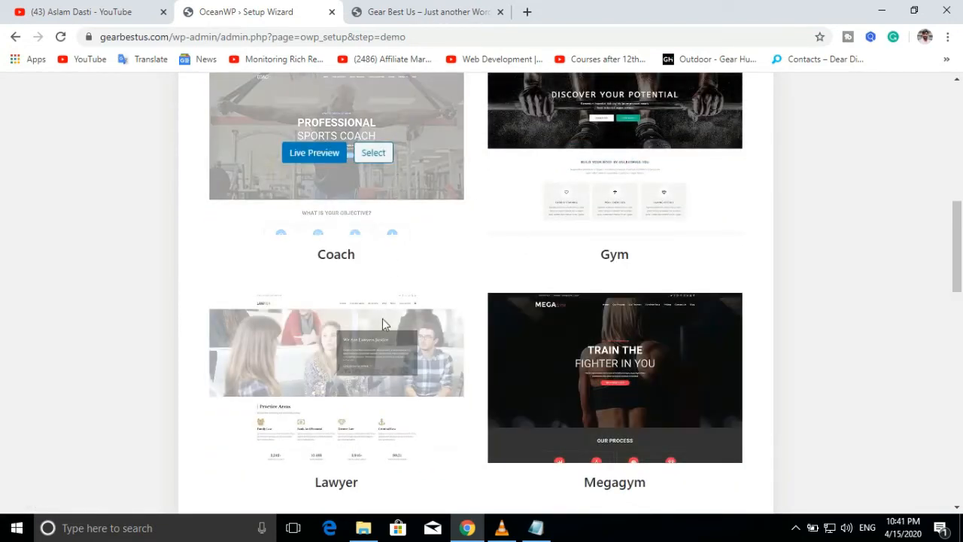
{"action": "scroll", "coordinate": [484, 328], "scroll_direction": "up", "scroll_amount": 4}
{"action": "scroll", "coordinate": [481, 326], "scroll_direction": "up", "scroll_amount": 3}
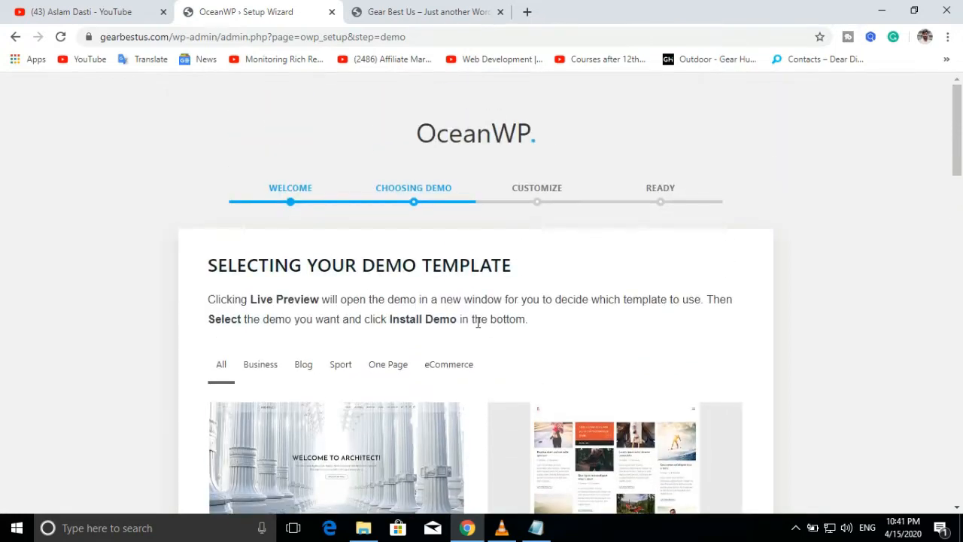
{"action": "scroll", "coordinate": [477, 318], "scroll_direction": "down", "scroll_amount": 2}
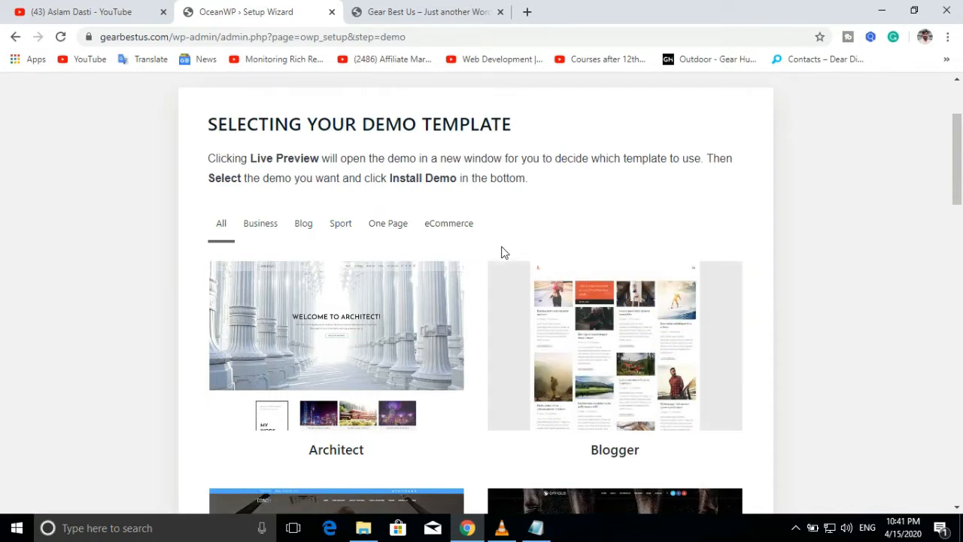
Filter the demo templates to eCommerce and choose the Simple demo for installation
{"action": "left_click", "coordinate": [459, 226]}
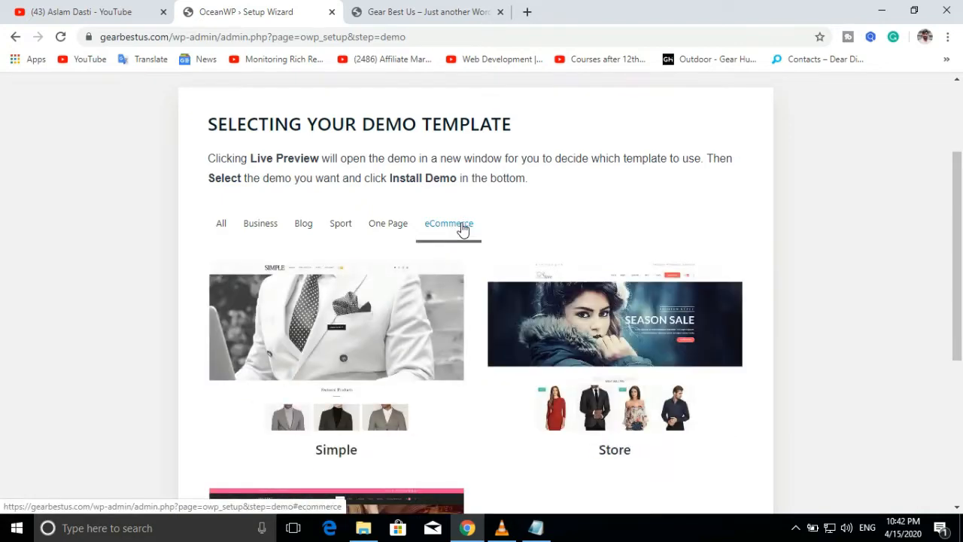
{"action": "scroll", "coordinate": [512, 225], "scroll_direction": "down", "scroll_amount": 3}
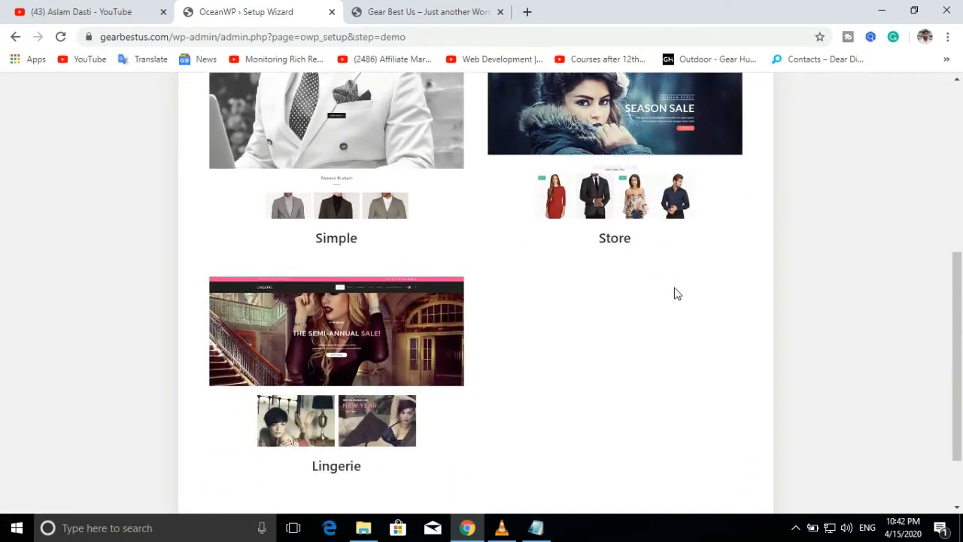
{"action": "scroll", "coordinate": [662, 301], "scroll_direction": "up", "scroll_amount": 2}
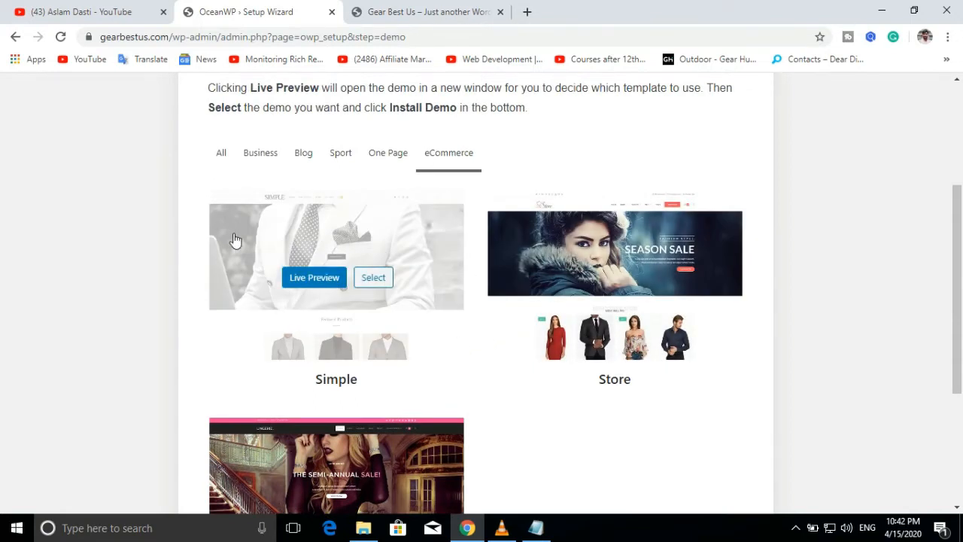
{"action": "left_click", "coordinate": [275, 238]}
{"action": "scroll", "coordinate": [482, 346], "scroll_direction": "down", "scroll_amount": 3}
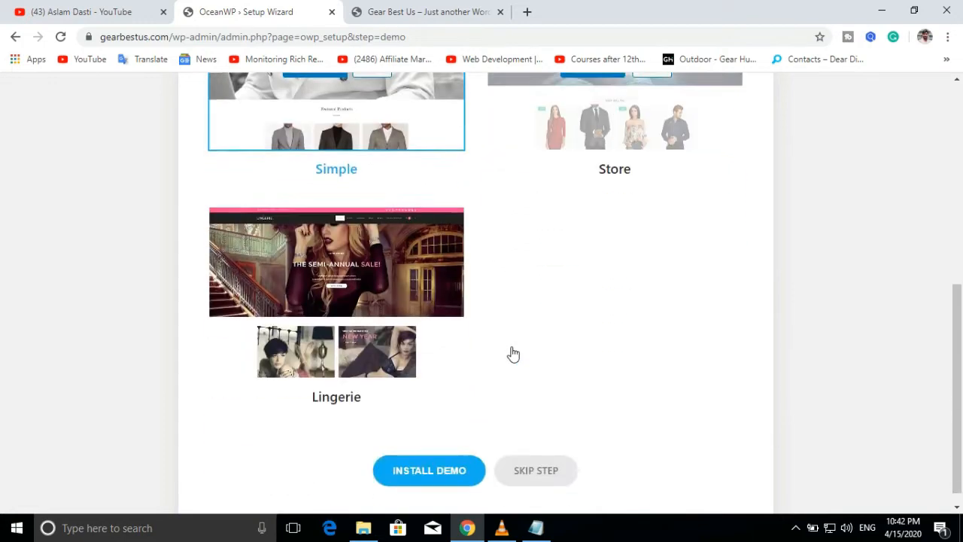
{"action": "left_click", "coordinate": [433, 459]}
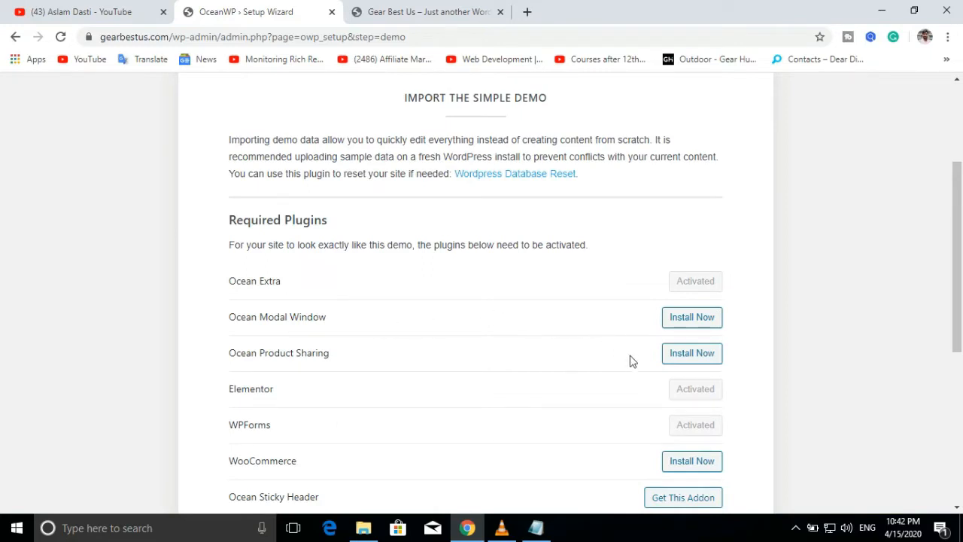
Install the Ocean Modal Window, Ocean Product Sharing and WooCommerce plugins required by the Simple demo
{"action": "left_click", "coordinate": [698, 320]}
{"action": "left_click", "coordinate": [680, 357]}
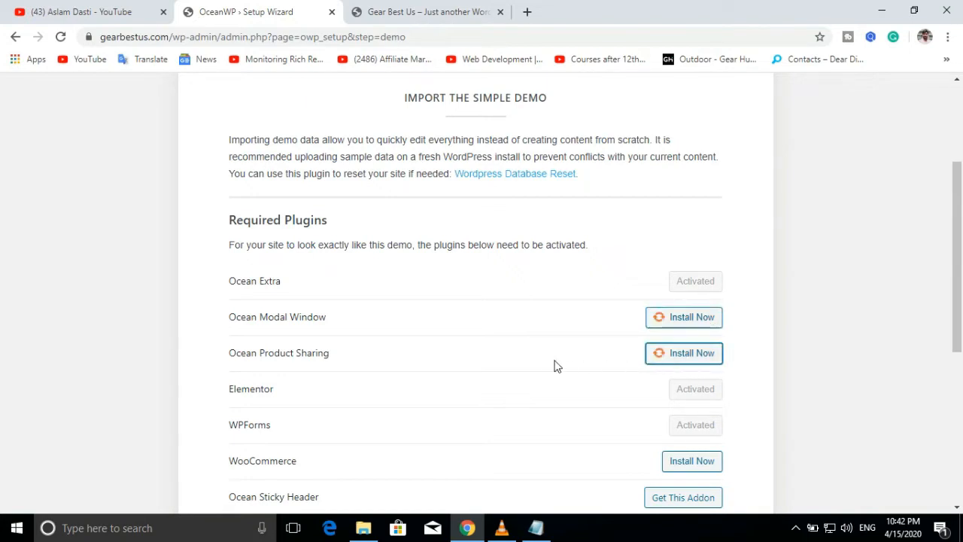
{"action": "scroll", "coordinate": [451, 338], "scroll_direction": "down", "scroll_amount": 2}
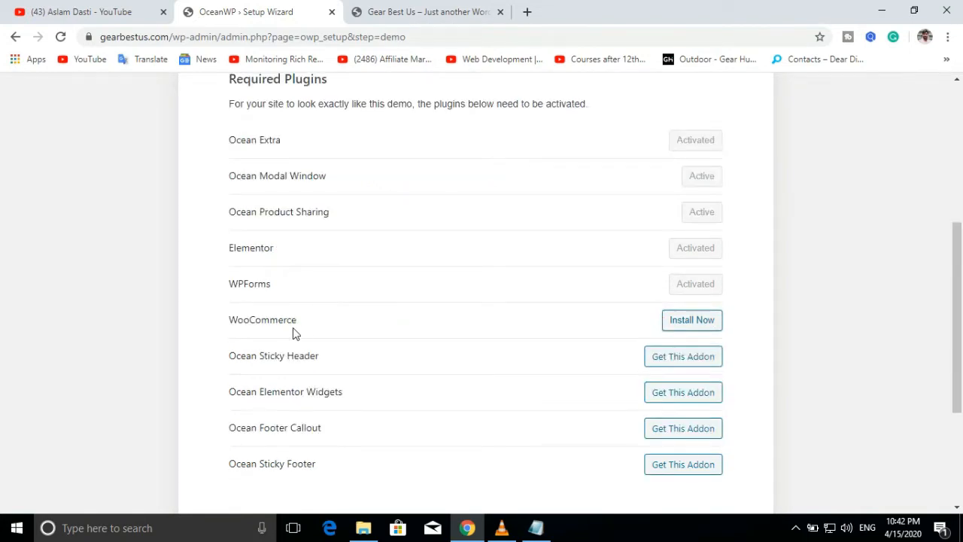
{"action": "left_click", "coordinate": [692, 325]}
Review what is included in the Simple demo import and run the import
{"action": "scroll", "coordinate": [440, 449], "scroll_direction": "down", "scroll_amount": 3}
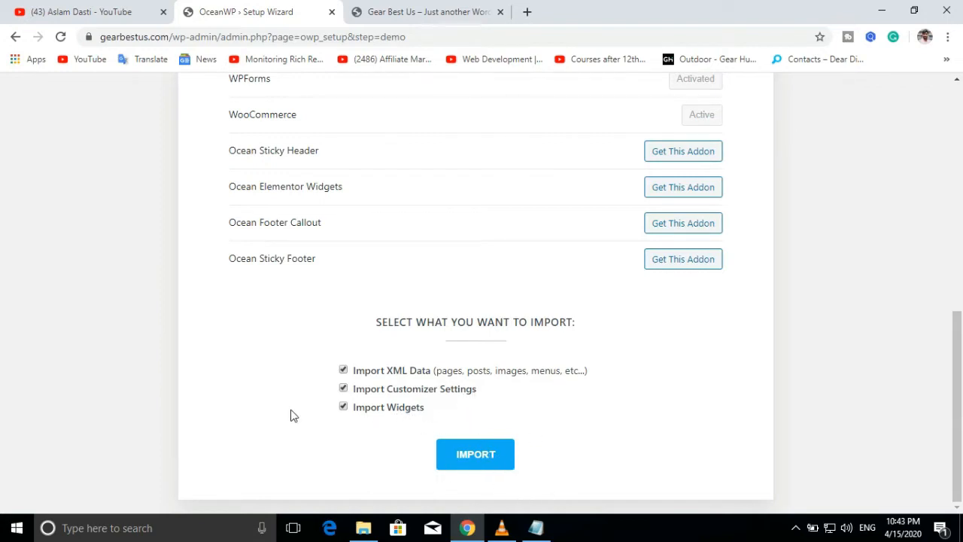
{"action": "left_click", "coordinate": [343, 371]}
{"action": "left_click", "coordinate": [468, 456]}
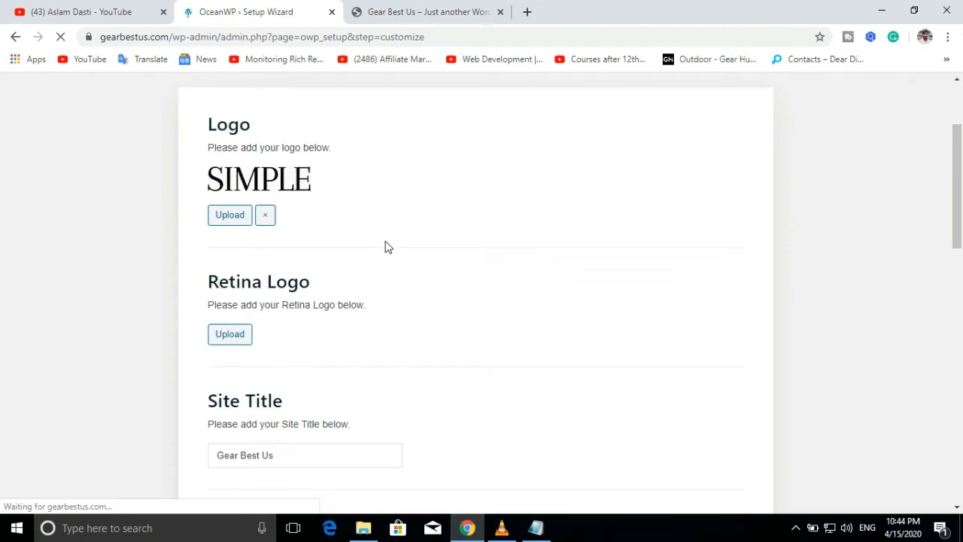
Remove the demo logo in the wizard's Customize stage and finish the OceanWP setup
{"action": "scroll", "coordinate": [374, 228], "scroll_direction": "up", "scroll_amount": 2}
{"action": "scroll", "coordinate": [374, 228], "scroll_direction": "down", "scroll_amount": 3}
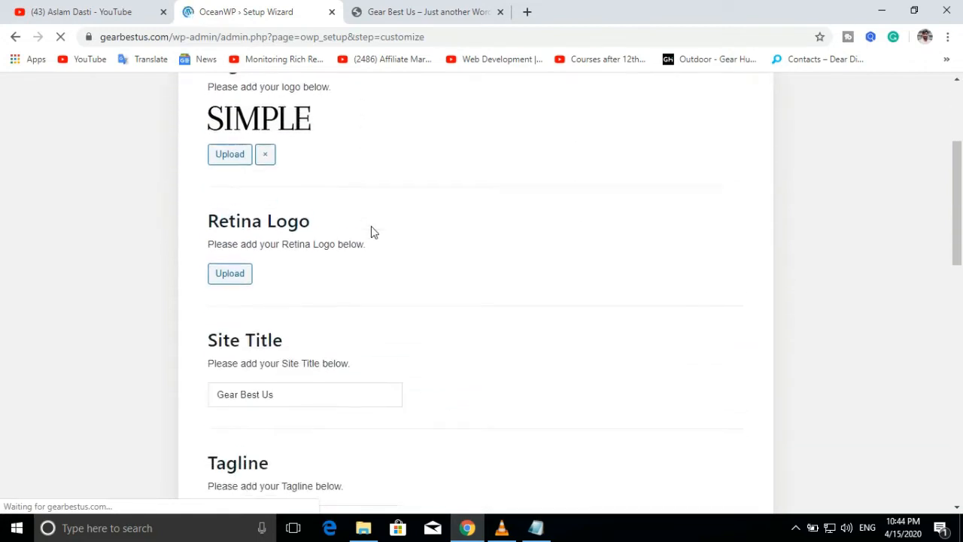
{"action": "scroll", "coordinate": [374, 229], "scroll_direction": "up", "scroll_amount": 1}
{"action": "scroll", "coordinate": [374, 232], "scroll_direction": "up", "scroll_amount": 1}
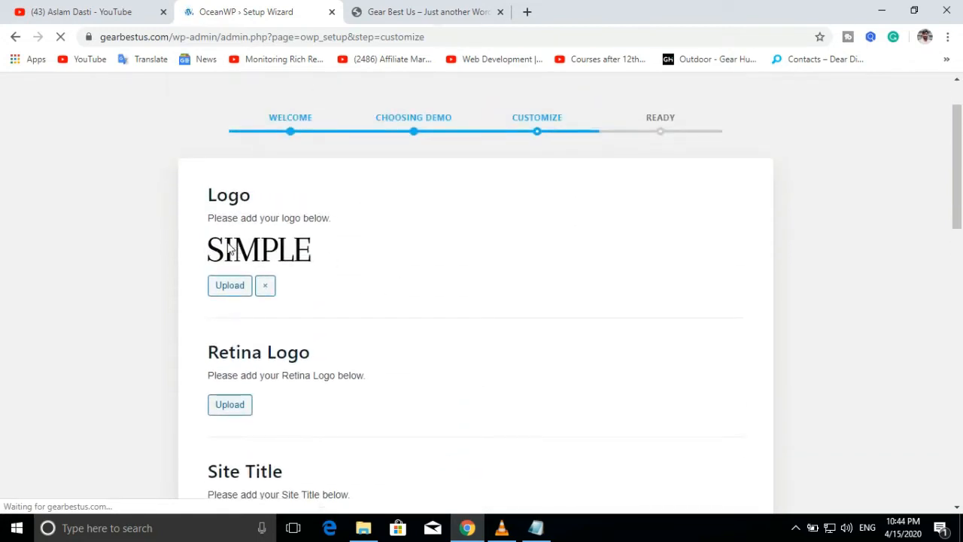
{"action": "left_click", "coordinate": [264, 288]}
{"action": "scroll", "coordinate": [340, 252], "scroll_direction": "down", "scroll_amount": 3}
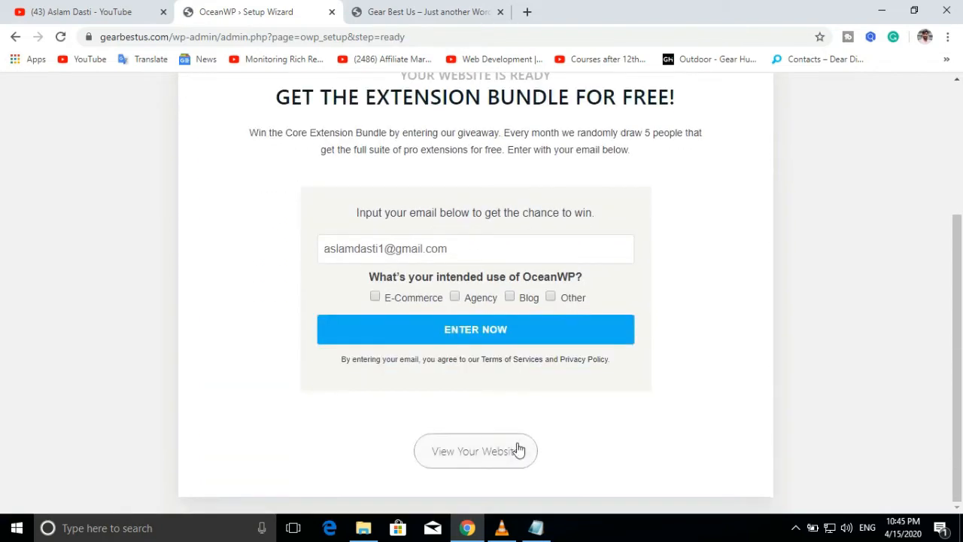
{"action": "left_click", "coordinate": [466, 455]}
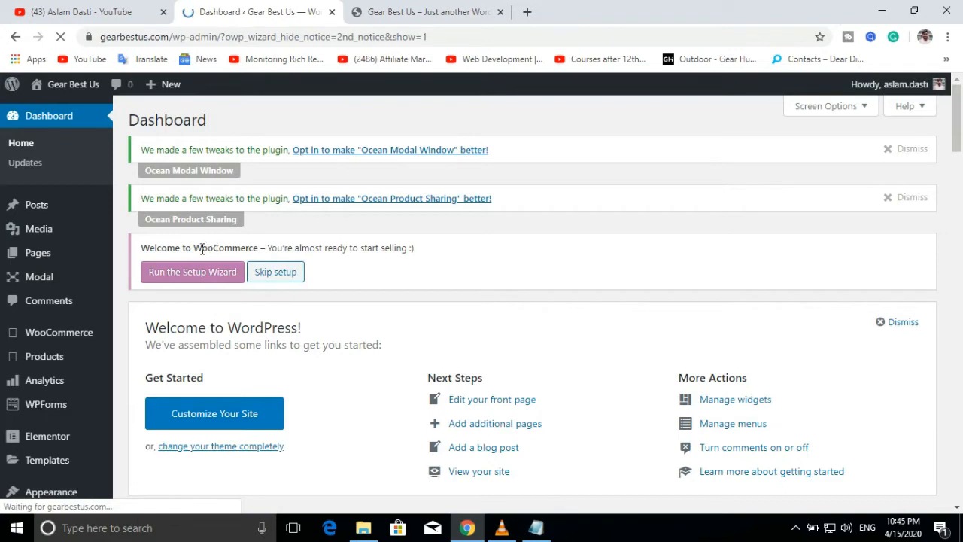
Run the WooCommerce setup wizard and set the store's country to Pakistan
{"action": "left_click_drag", "start_coordinate": [196, 249], "coordinate": [256, 258]}
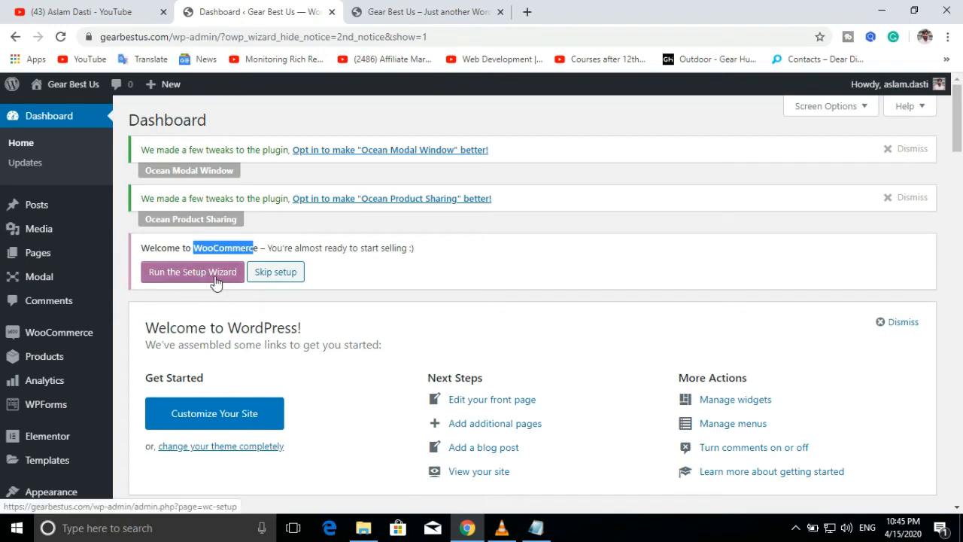
{"action": "left_click", "coordinate": [185, 275]}
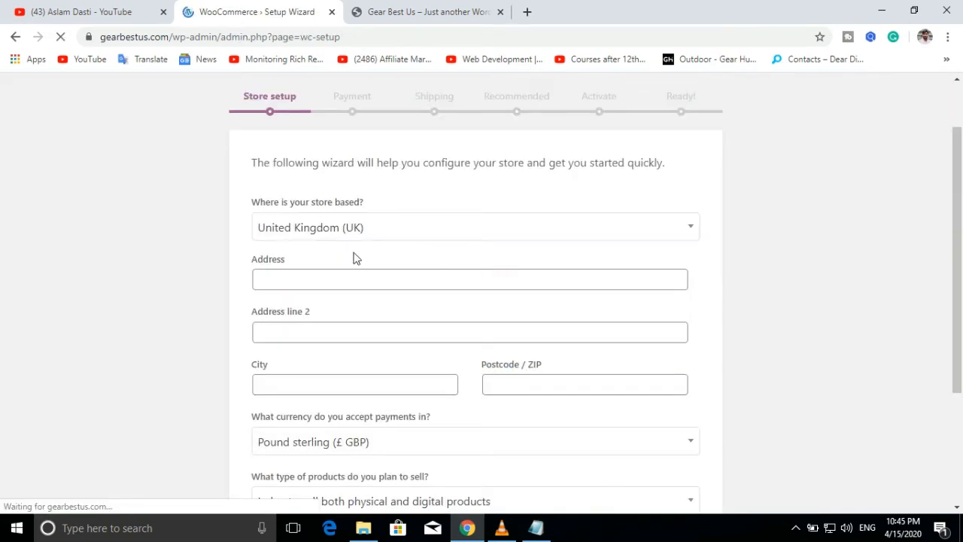
{"action": "left_click", "coordinate": [424, 239]}
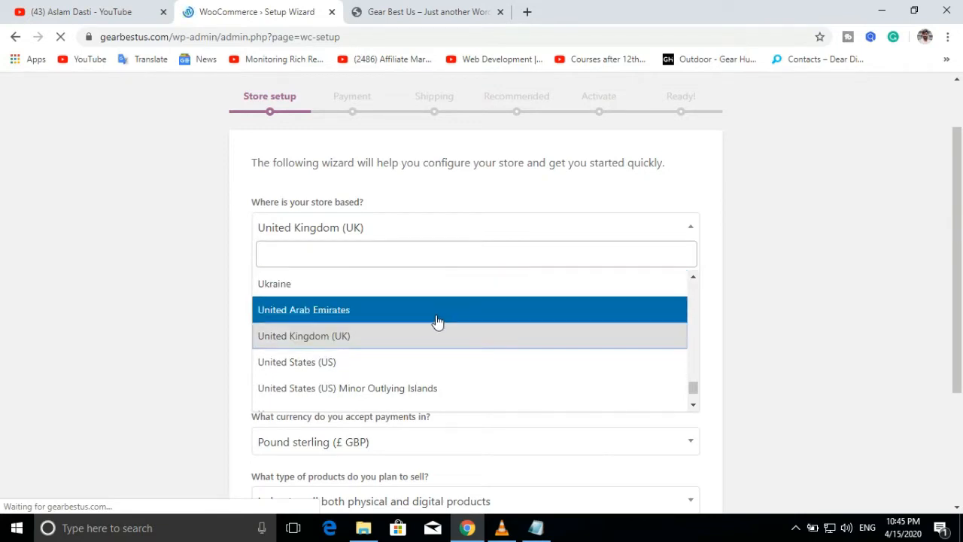
{"action": "type", "text": "pp"}
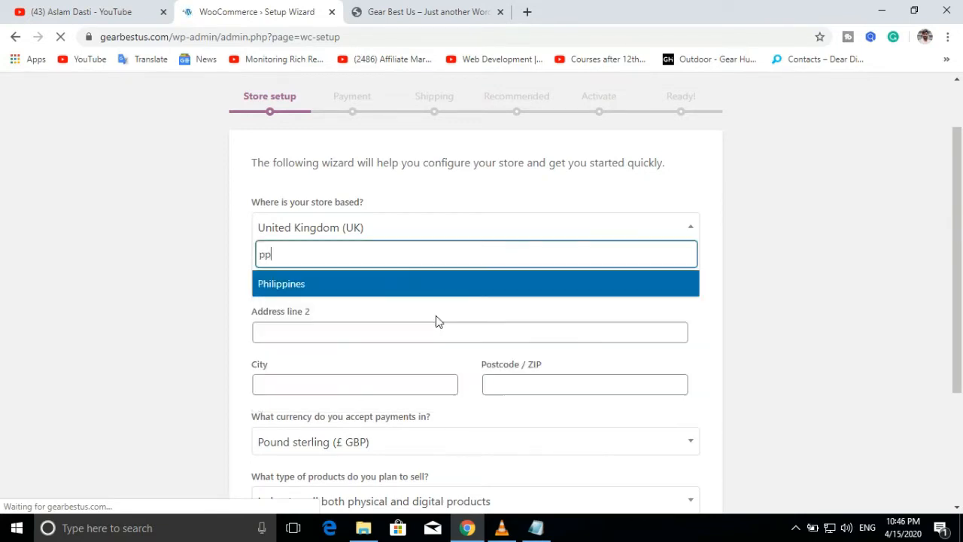
{"action": "key", "text": "BackSpace"}
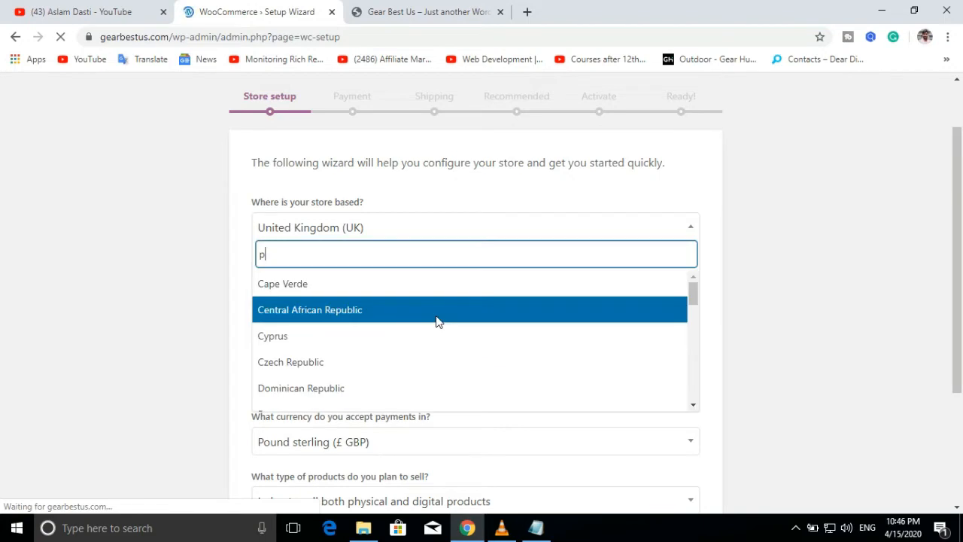
{"action": "type", "text": "ak"}
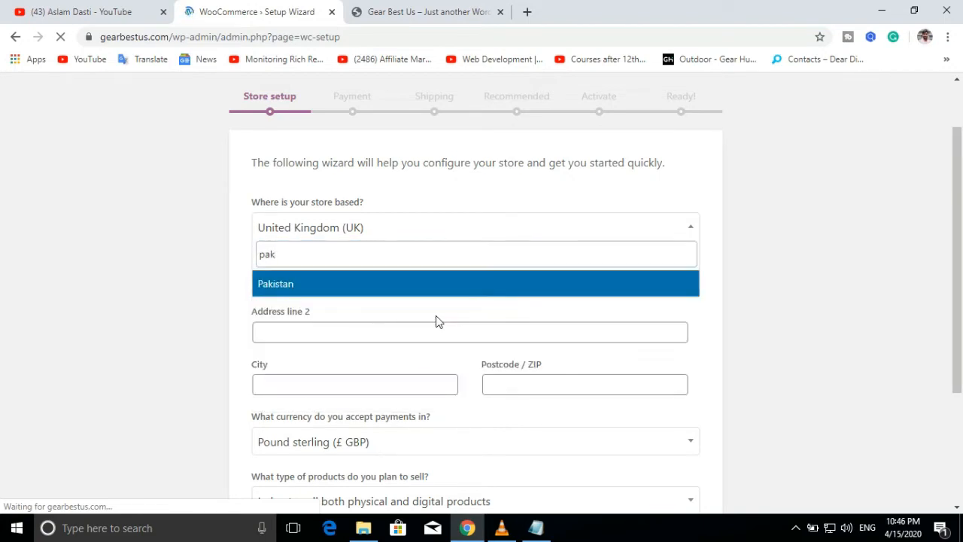
{"action": "left_click", "coordinate": [281, 283]}
Set the accepted currency to Pakistani rupee (₨ PKR) and fill in the store's address details
{"action": "scroll", "coordinate": [726, 317], "scroll_direction": "down", "scroll_amount": 2}
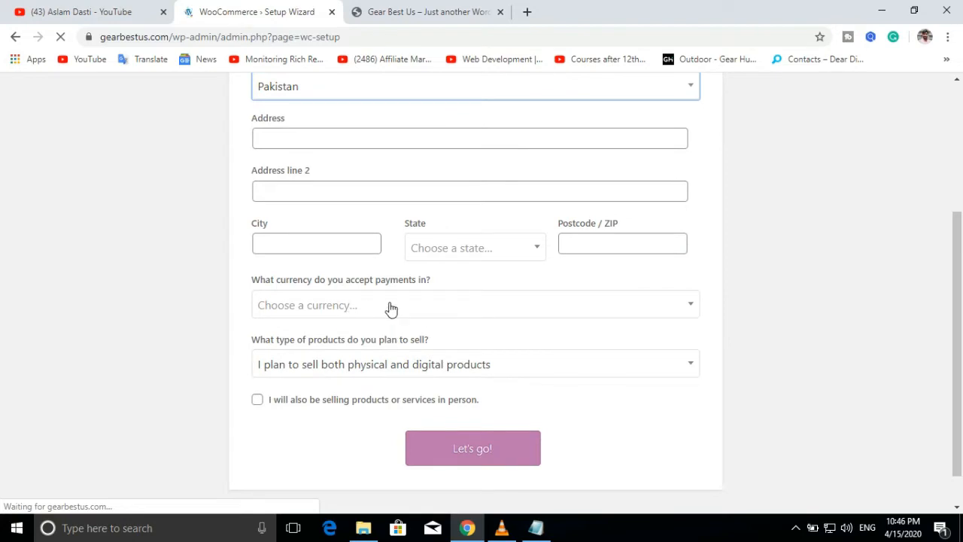
{"action": "left_click", "coordinate": [388, 307]}
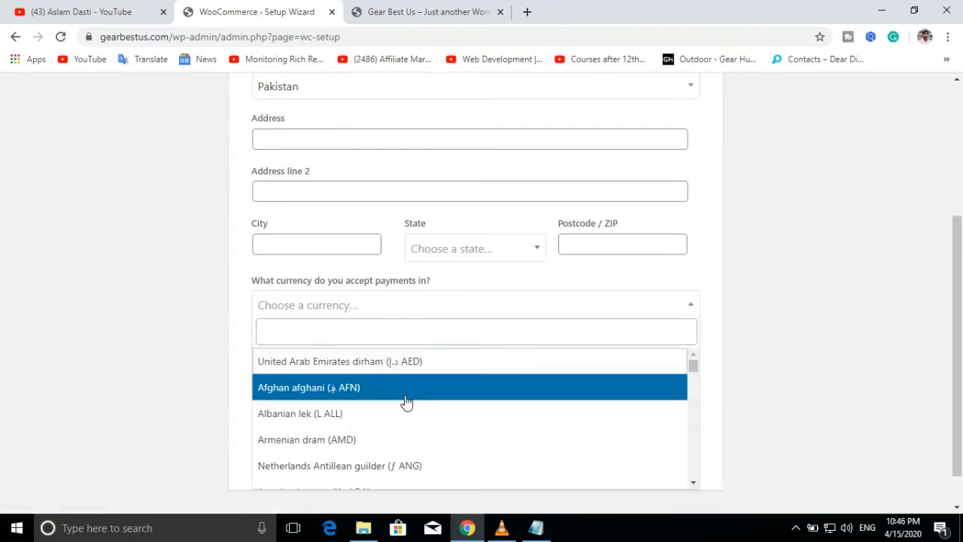
{"action": "type", "text": "p"}
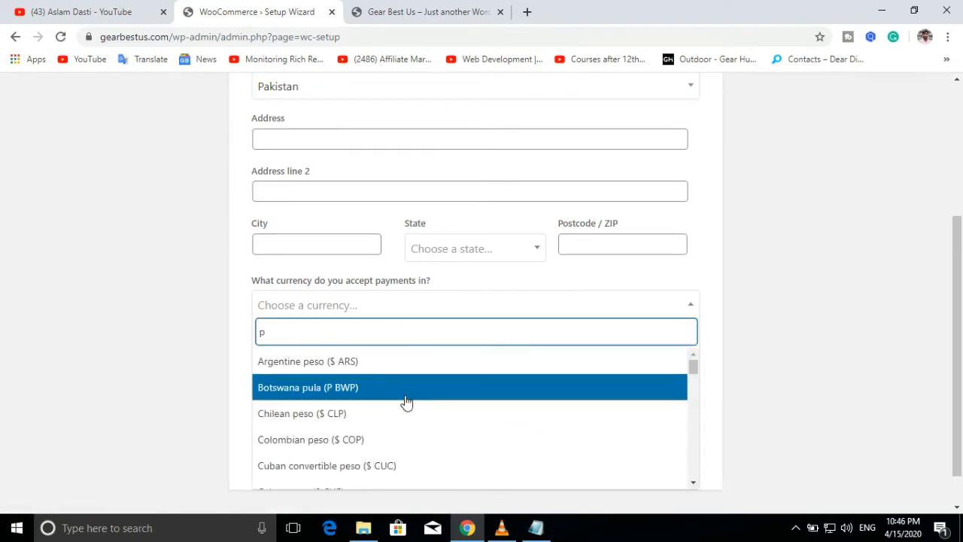
{"action": "type", "text": "ak"}
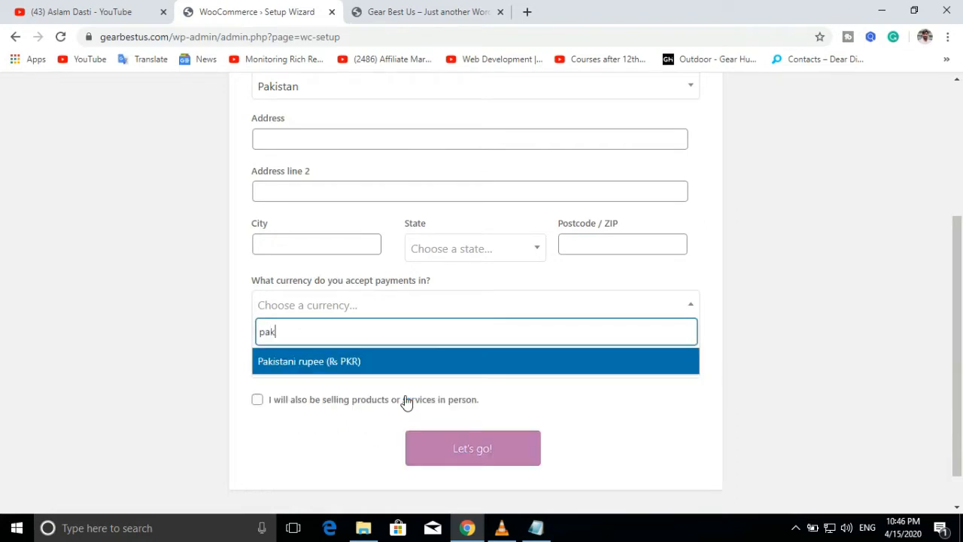
{"action": "left_click", "coordinate": [345, 367]}
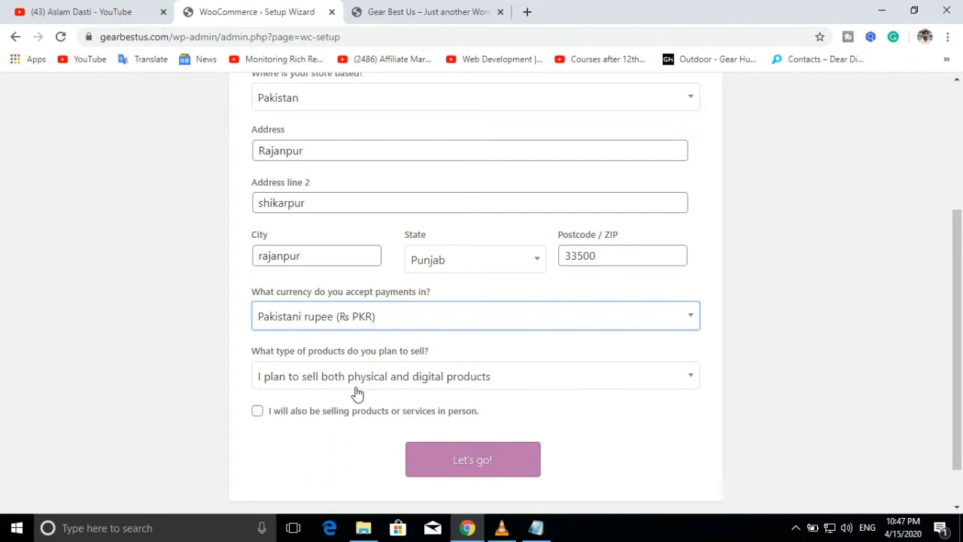
Submit the store setup details and continue with WooCommerce usage tracking left off
{"action": "scroll", "coordinate": [339, 394], "scroll_direction": "down", "scroll_amount": 1}
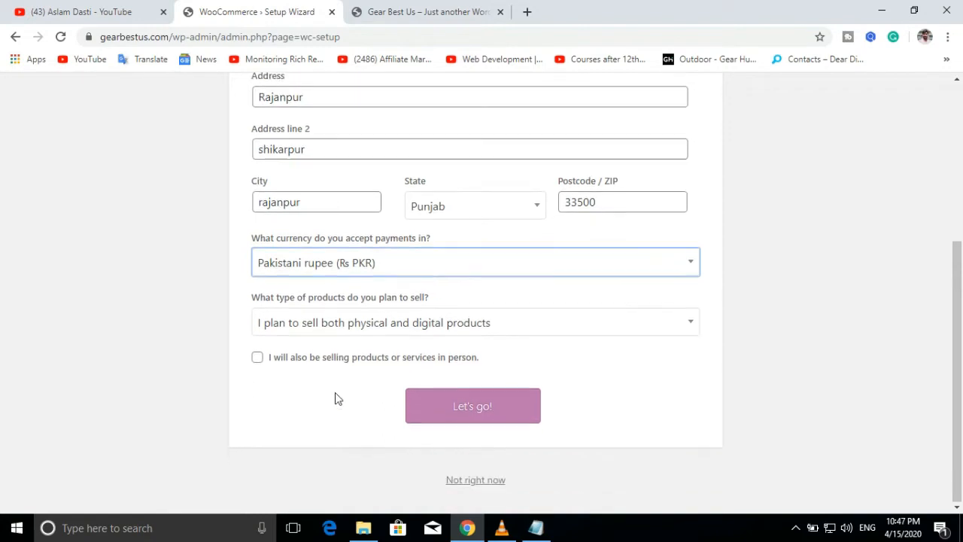
{"action": "left_click", "coordinate": [460, 406]}
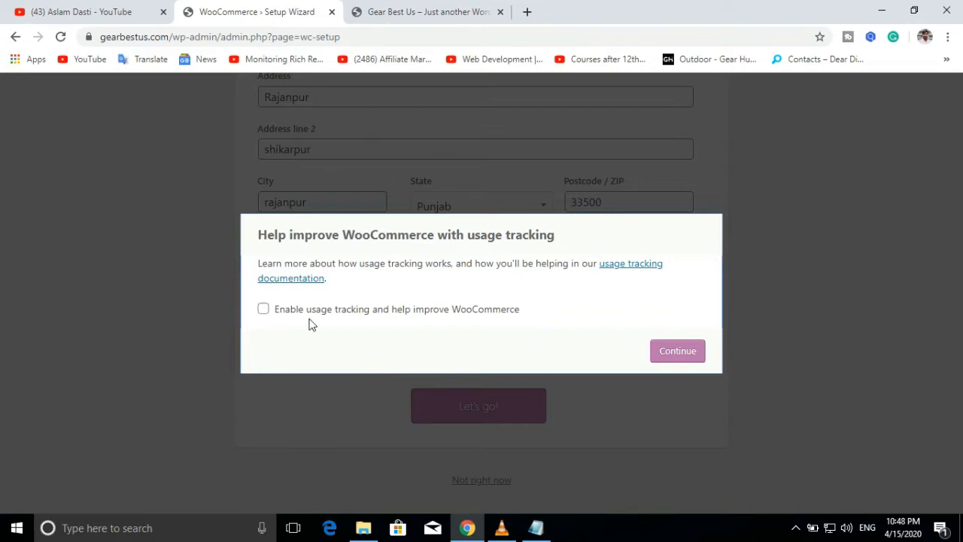
{"action": "left_click", "coordinate": [662, 352]}
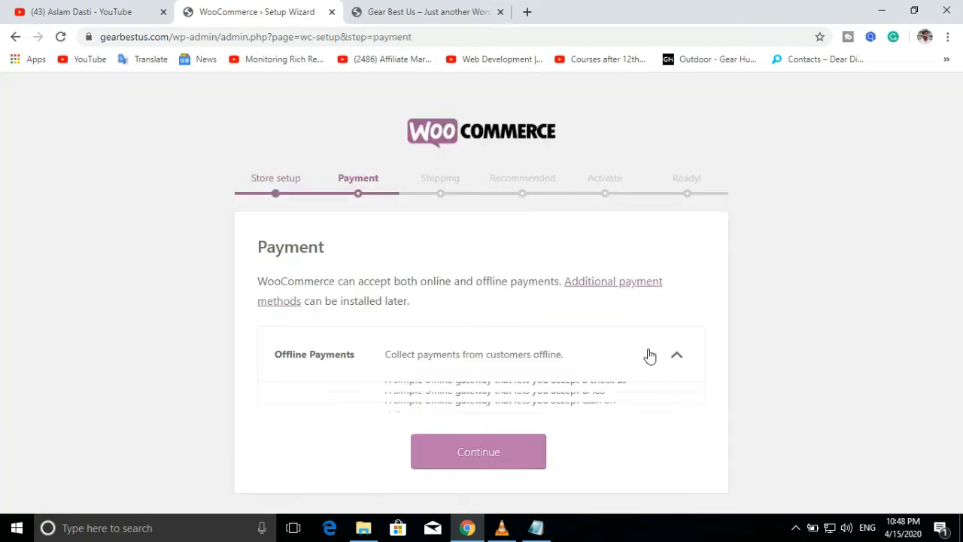
Enable check payments, bank transfer (BACS) payments and cash on delivery, and continue to the shipping stage
{"action": "scroll", "coordinate": [783, 354], "scroll_direction": "down", "scroll_amount": 2}
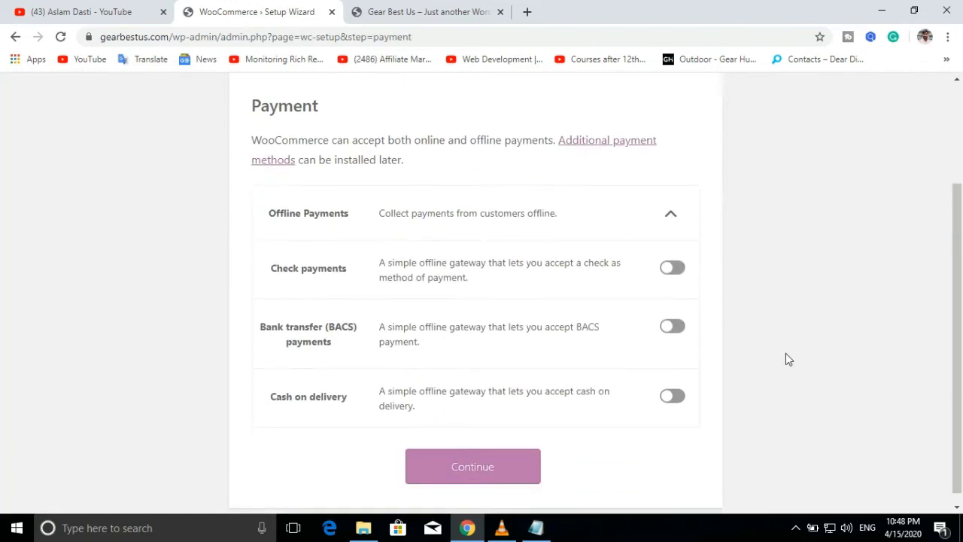
{"action": "scroll", "coordinate": [786, 352], "scroll_direction": "down", "scroll_amount": 1}
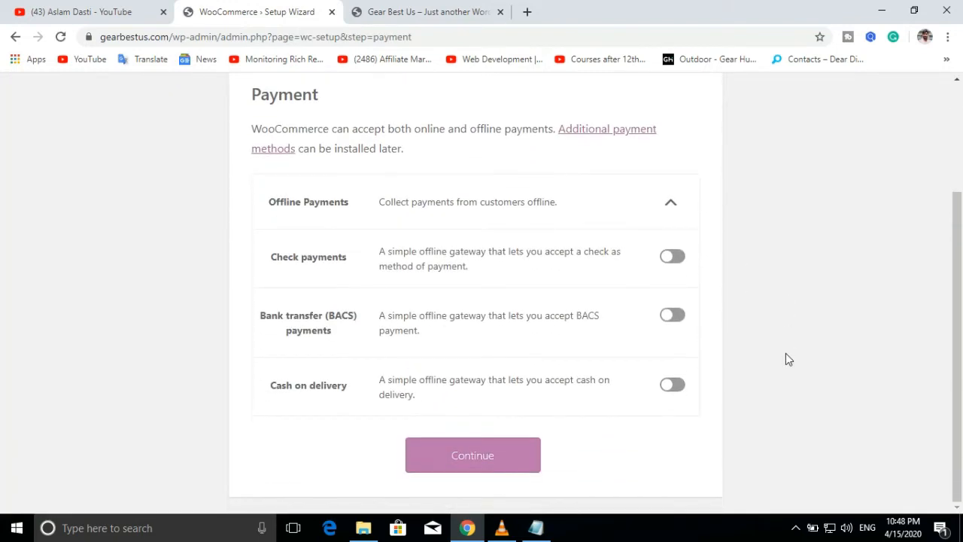
{"action": "left_click", "coordinate": [680, 257]}
{"action": "left_click", "coordinate": [679, 318]}
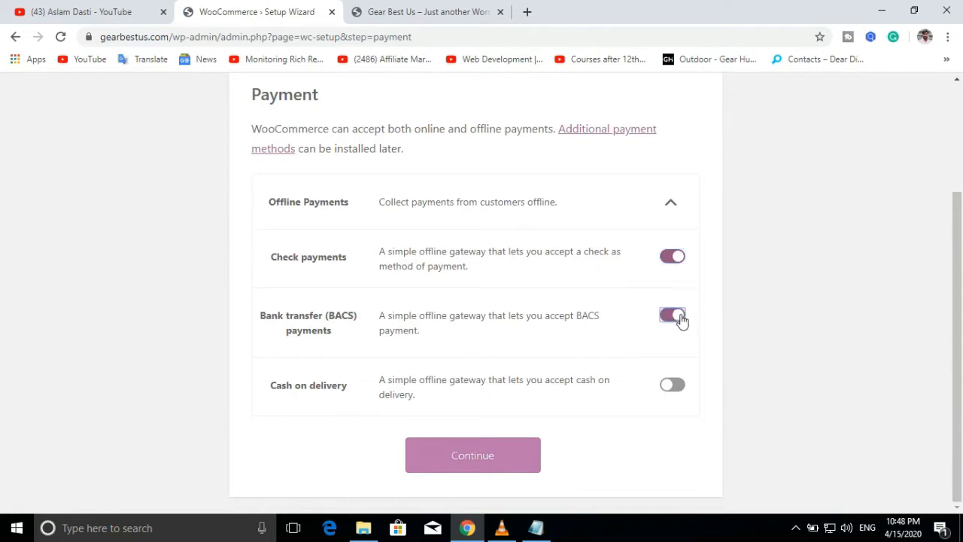
{"action": "left_click", "coordinate": [680, 385]}
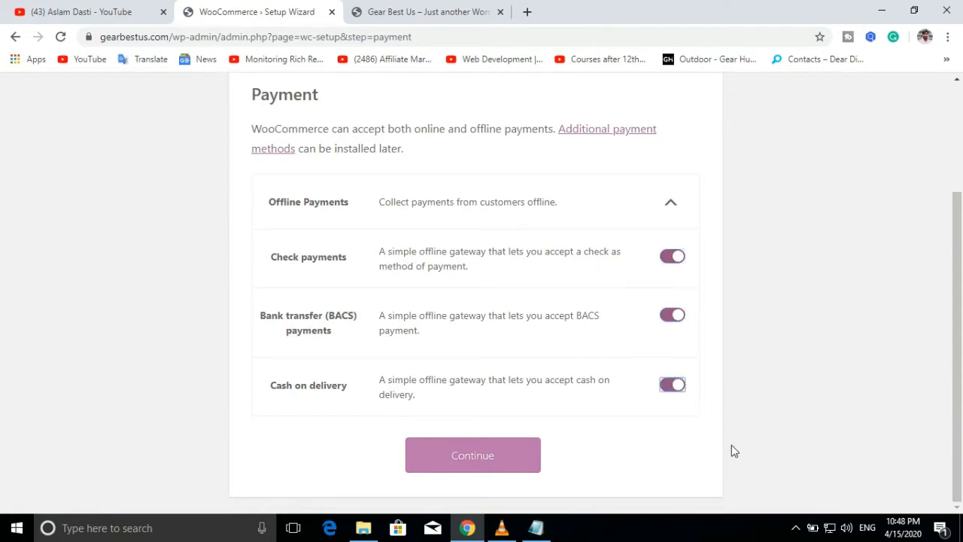
{"action": "left_click", "coordinate": [464, 460]}
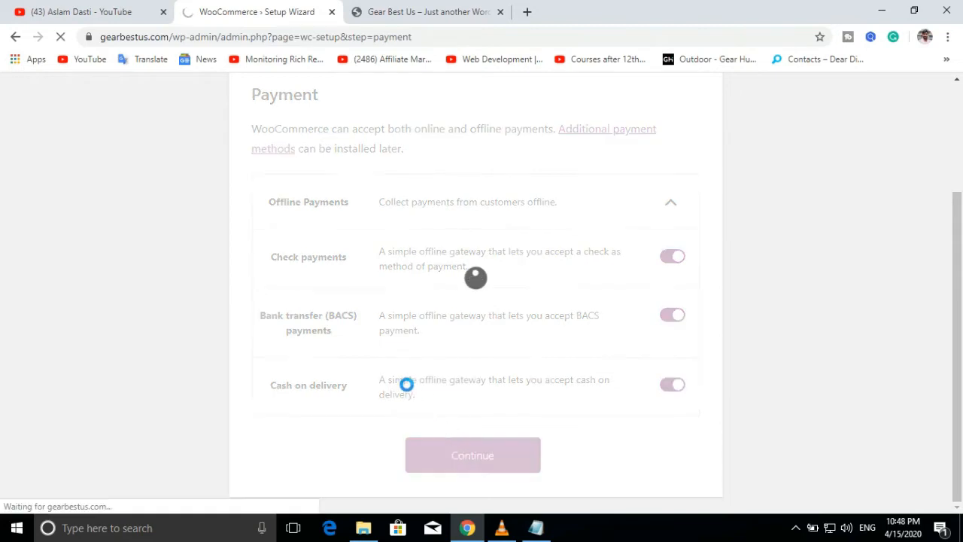
Set Free Shipping for both the Pakistan zone and locations not covered by other zones, and continue the wizard
{"action": "left_click", "coordinate": [457, 179]}
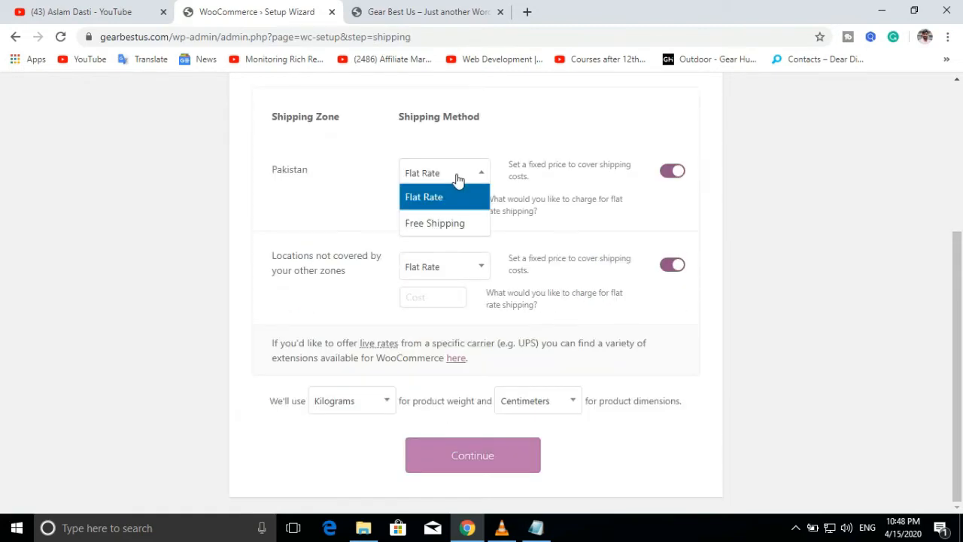
{"action": "left_click", "coordinate": [454, 221]}
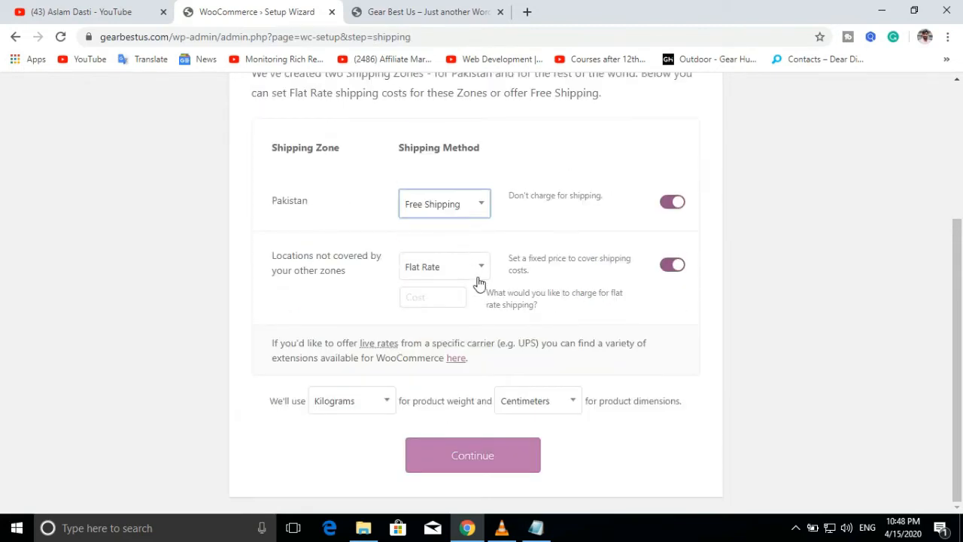
{"action": "left_click", "coordinate": [453, 265]}
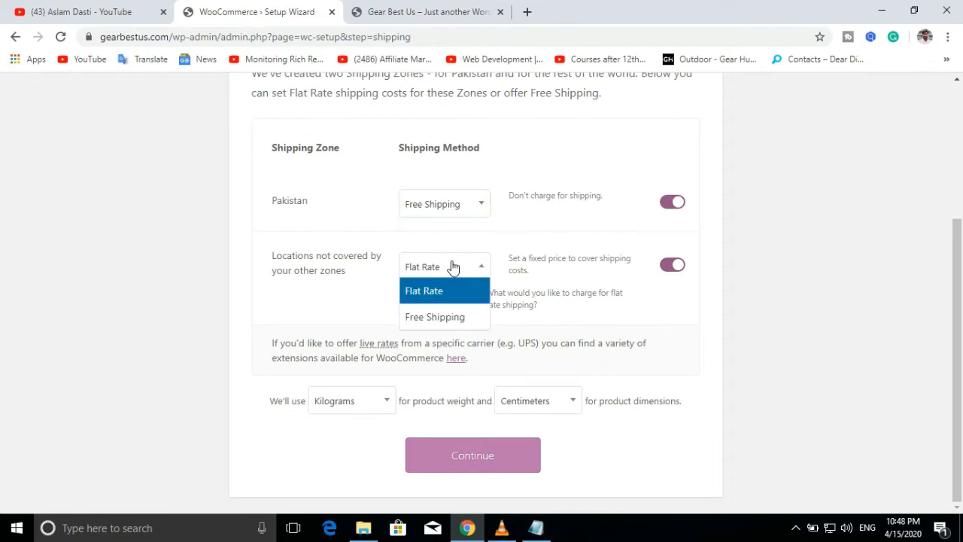
{"action": "left_click", "coordinate": [447, 317]}
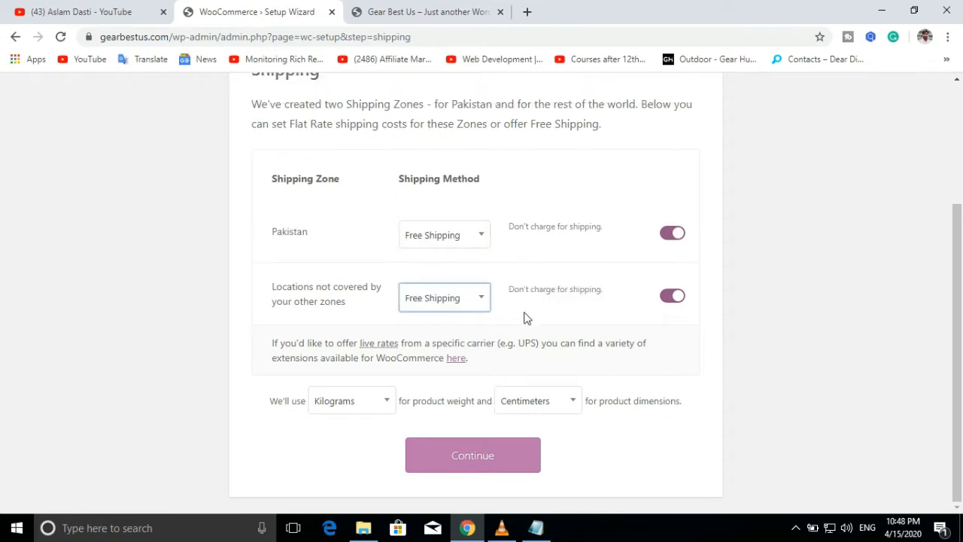
{"action": "left_click", "coordinate": [488, 462]}
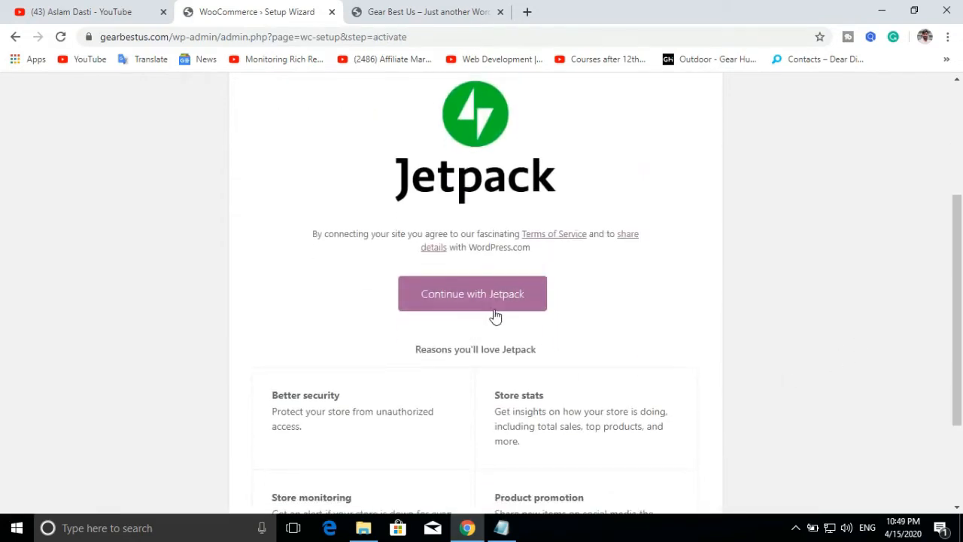
Continue the store activation with Jetpack and dismiss the Jetpack performance notice on the WordPress dashboard
{"action": "left_click", "coordinate": [467, 301]}
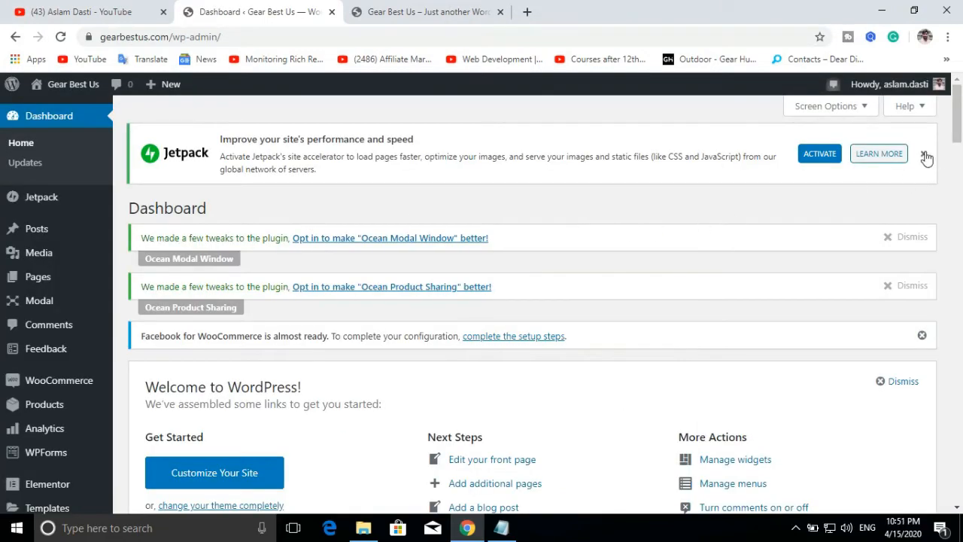
{"action": "left_click", "coordinate": [924, 154]}
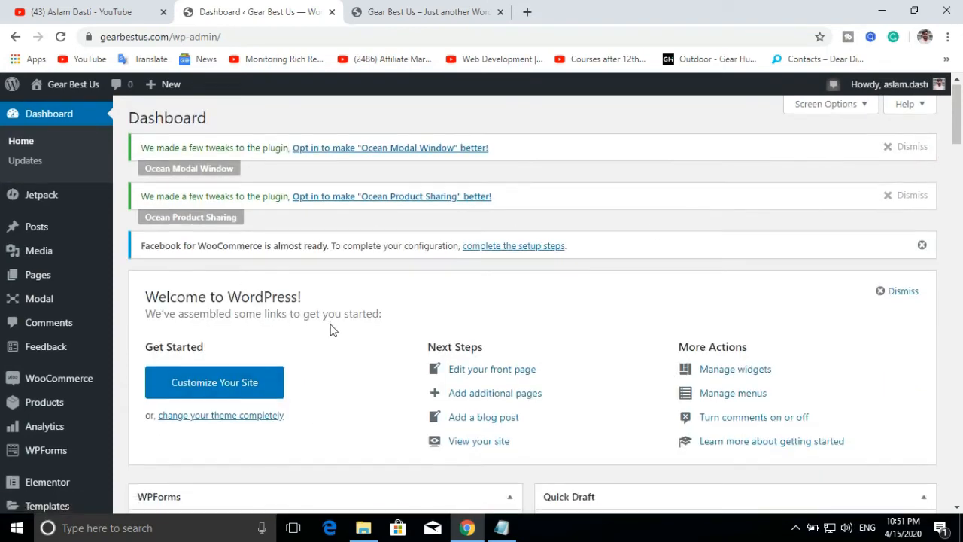
{"action": "scroll", "coordinate": [331, 329], "scroll_direction": "down", "scroll_amount": 4}
{"action": "scroll", "coordinate": [331, 329], "scroll_direction": "up", "scroll_amount": 4}
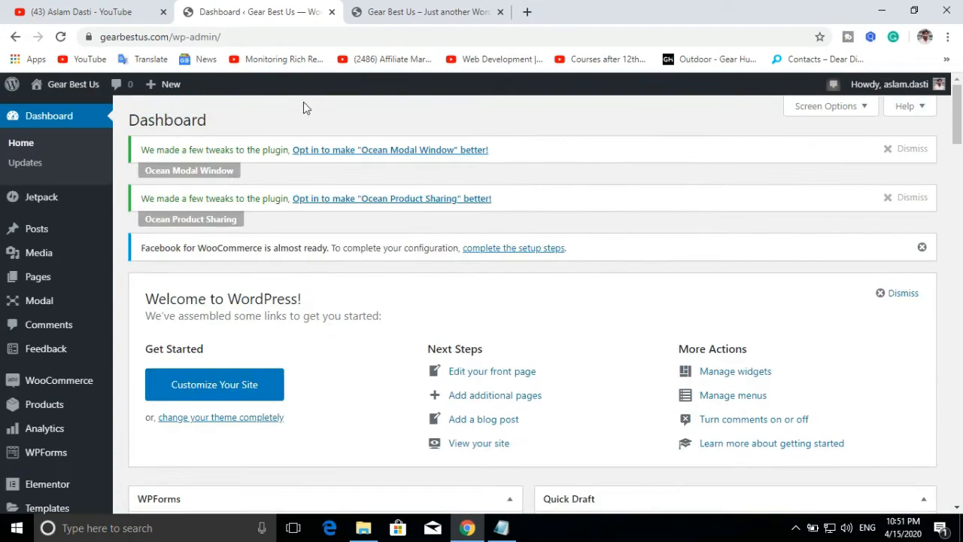
Switch to the Gear Best Us site's public page and reload its home page
{"action": "left_click", "coordinate": [425, 12]}
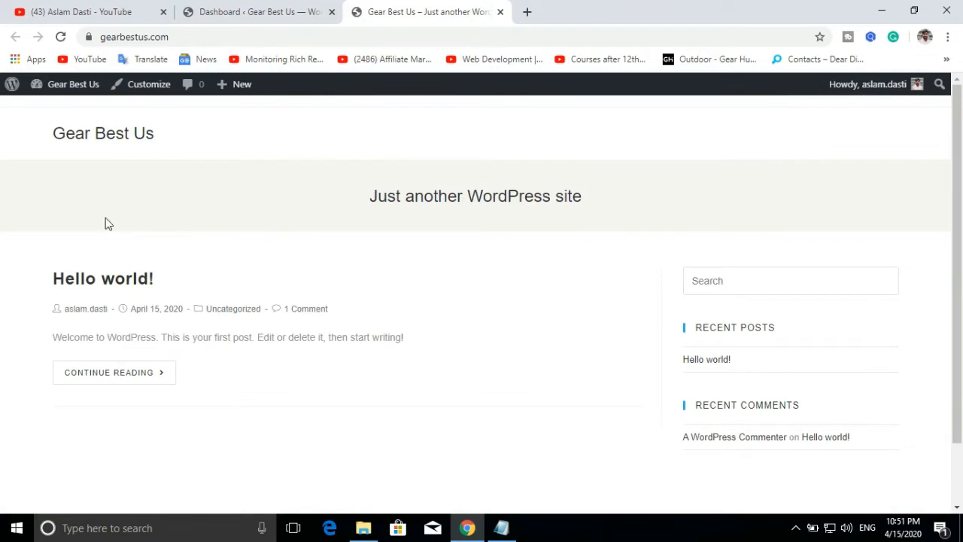
{"action": "scroll", "coordinate": [251, 222], "scroll_direction": "down", "scroll_amount": 2}
{"action": "scroll", "coordinate": [252, 222], "scroll_direction": "up", "scroll_amount": 2}
{"action": "left_click", "coordinate": [112, 136]}
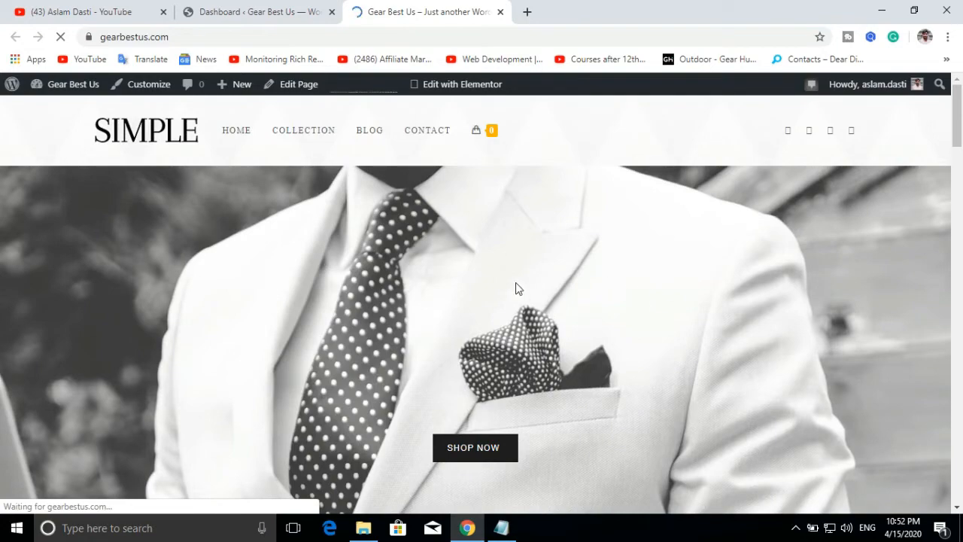
Examine the imported store home page, including its products, footer and header cart, and return to the WordPress dashboard
{"action": "scroll", "coordinate": [568, 290], "scroll_direction": "down", "scroll_amount": 8}
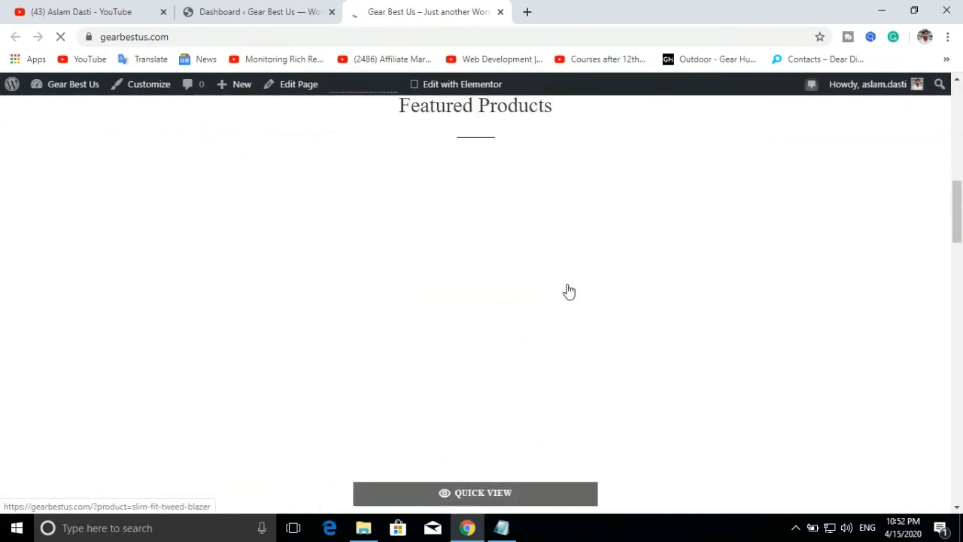
{"action": "scroll", "coordinate": [568, 290], "scroll_direction": "down", "scroll_amount": 5}
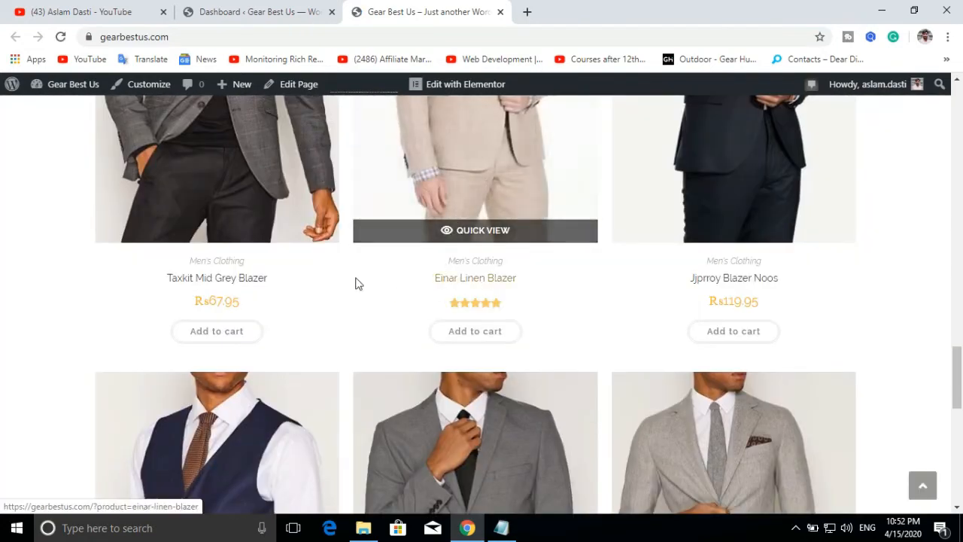
{"action": "scroll", "coordinate": [369, 305], "scroll_direction": "down", "scroll_amount": 7}
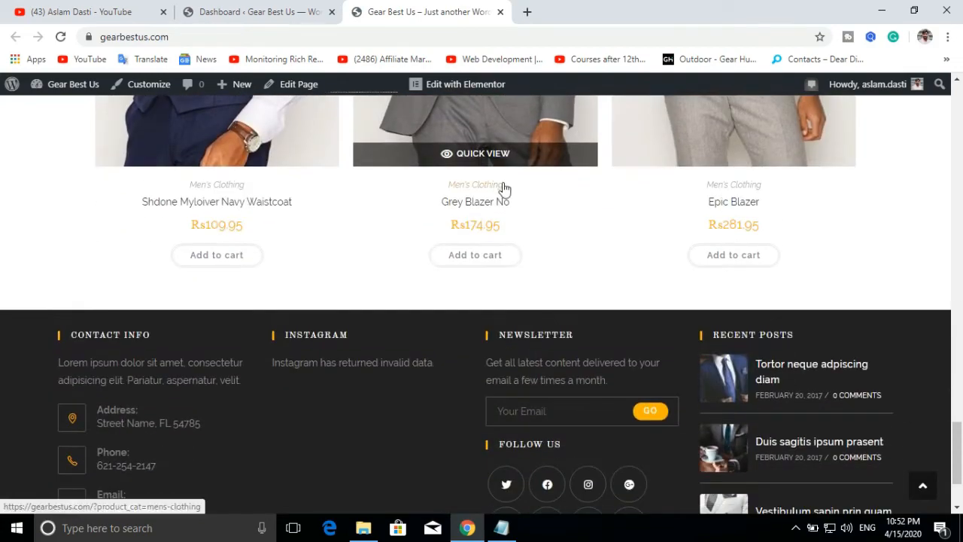
{"action": "scroll", "coordinate": [502, 189], "scroll_direction": "down", "scroll_amount": 2}
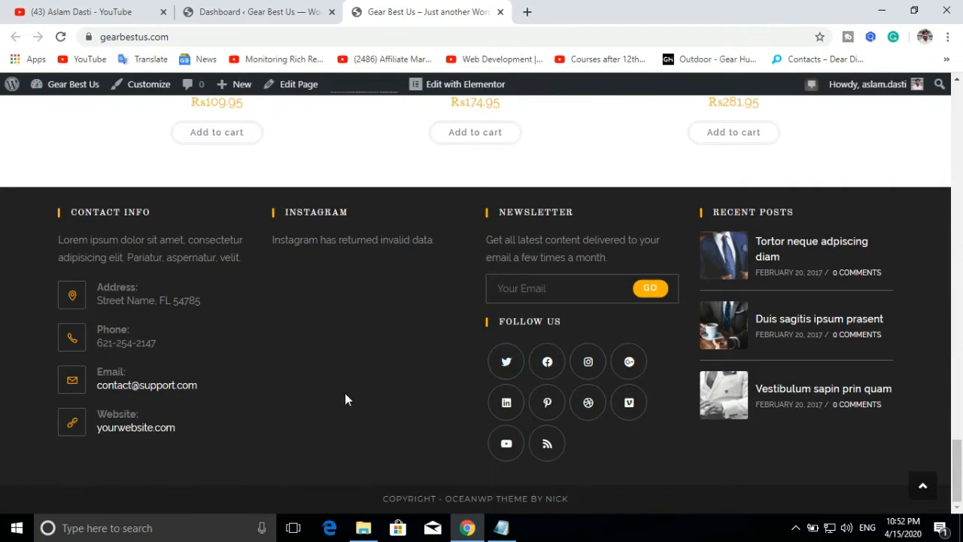
{"action": "scroll", "coordinate": [345, 392], "scroll_direction": "up", "scroll_amount": 10}
{"action": "scroll", "coordinate": [344, 400], "scroll_direction": "up", "scroll_amount": 5}
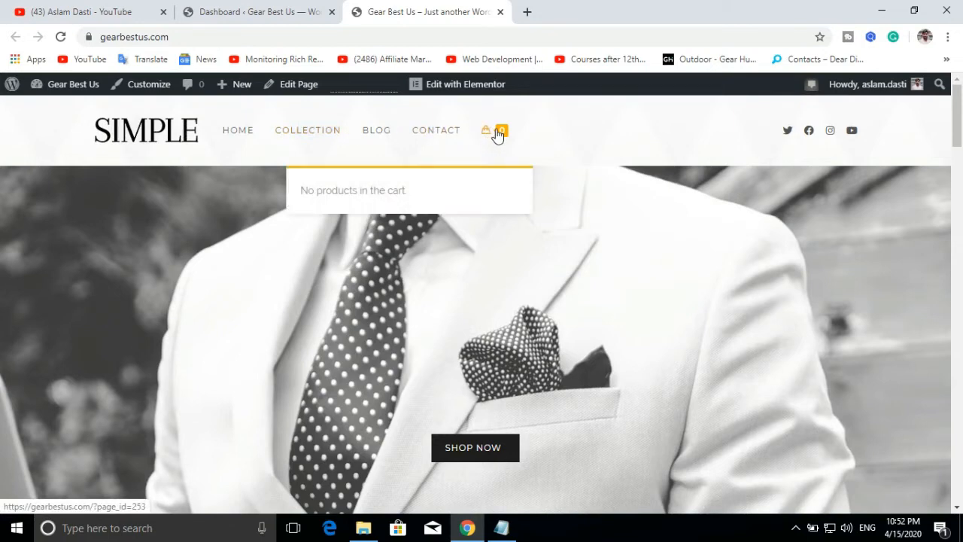
{"action": "left_click", "coordinate": [248, 11]}
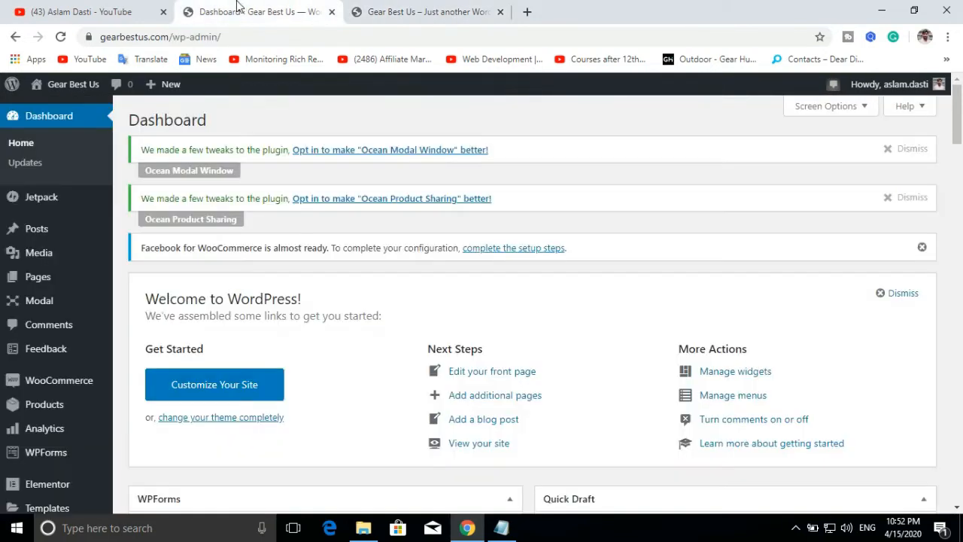
Open the theme customizer's Site Identity settings for the Gear Best Us site
{"action": "left_click", "coordinate": [421, 11]}
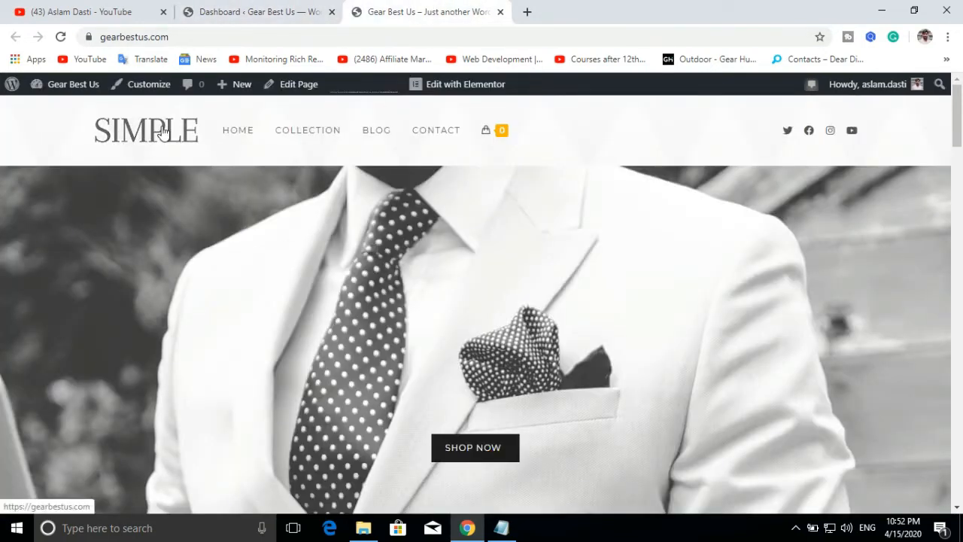
{"action": "left_click", "coordinate": [286, 9]}
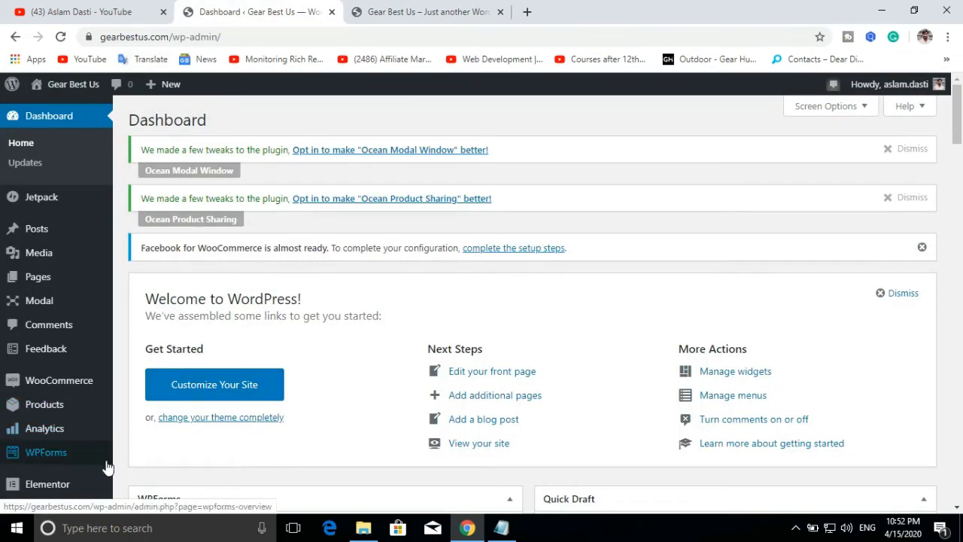
{"action": "scroll", "coordinate": [107, 461], "scroll_direction": "down", "scroll_amount": 3}
{"action": "mouse_move", "coordinate": [60, 333]}
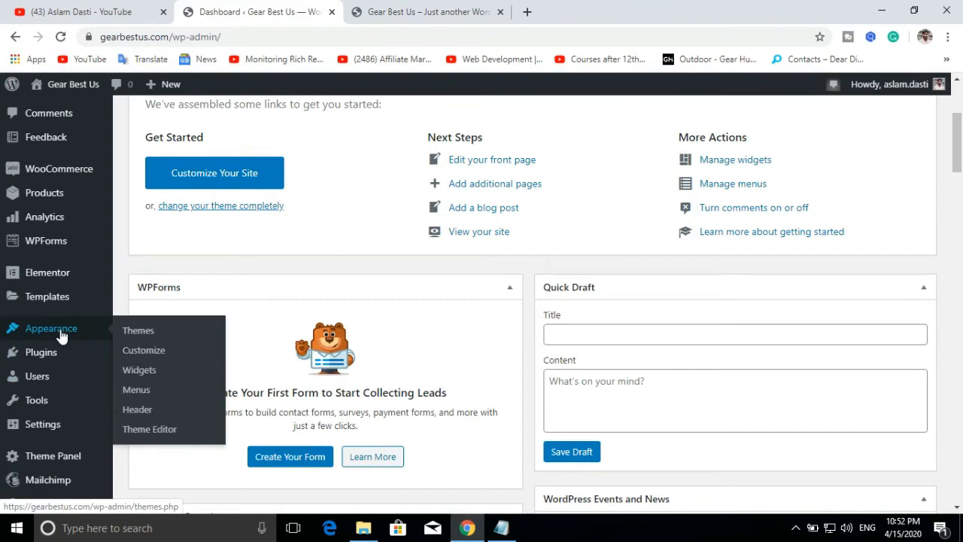
{"action": "left_click", "coordinate": [143, 350]}
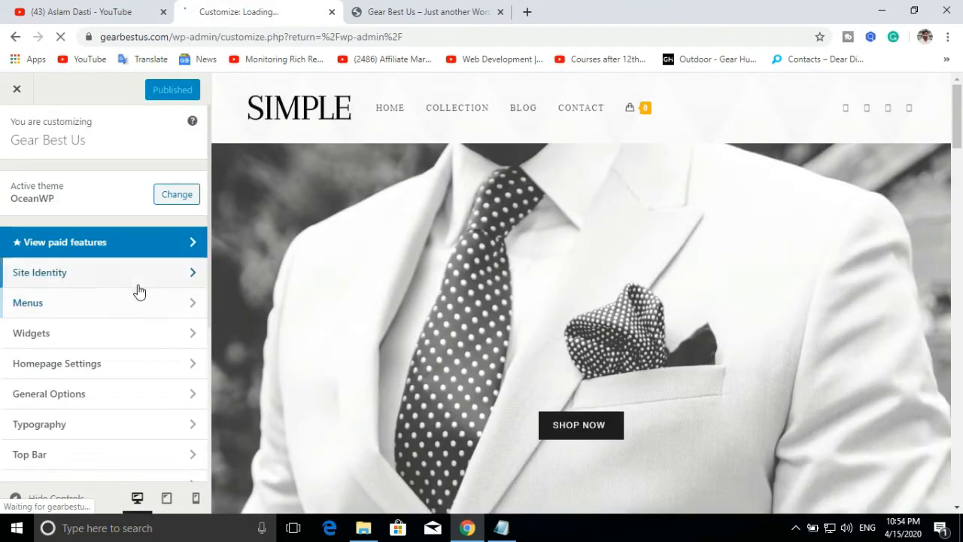
{"action": "left_click", "coordinate": [167, 281]}
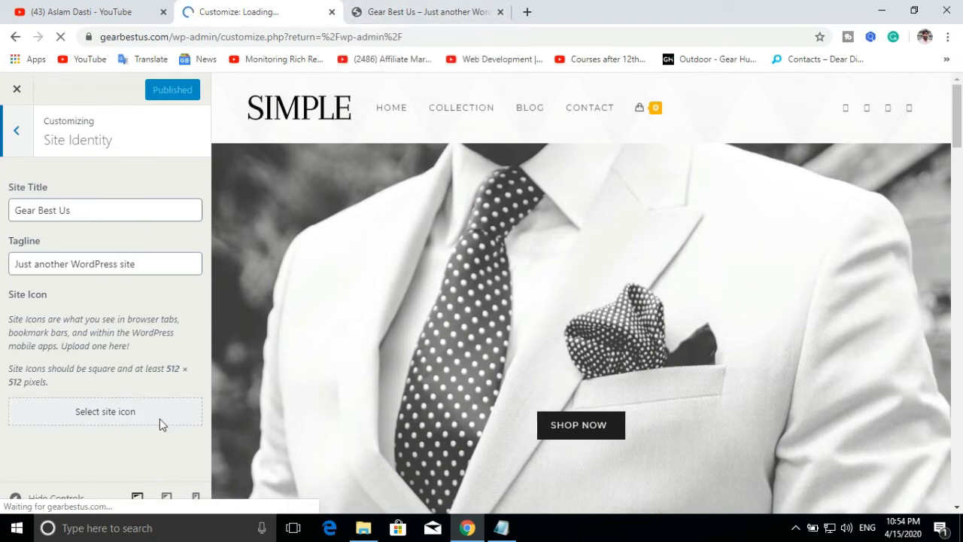
Upload the orange shopping bag image LogoMakr_1FBLiy from the Pictures folder and set it as the site icon
{"action": "left_click", "coordinate": [118, 419]}
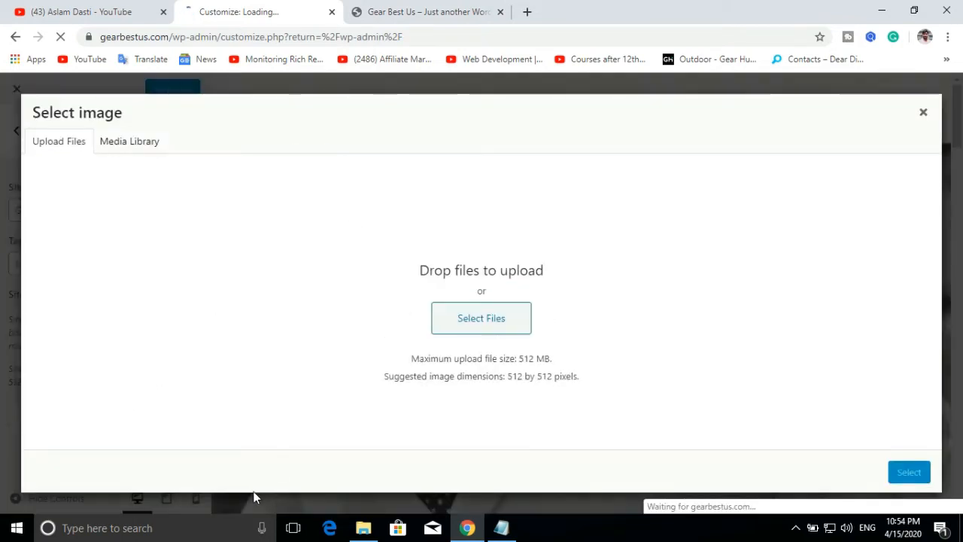
{"action": "left_click", "coordinate": [363, 528]}
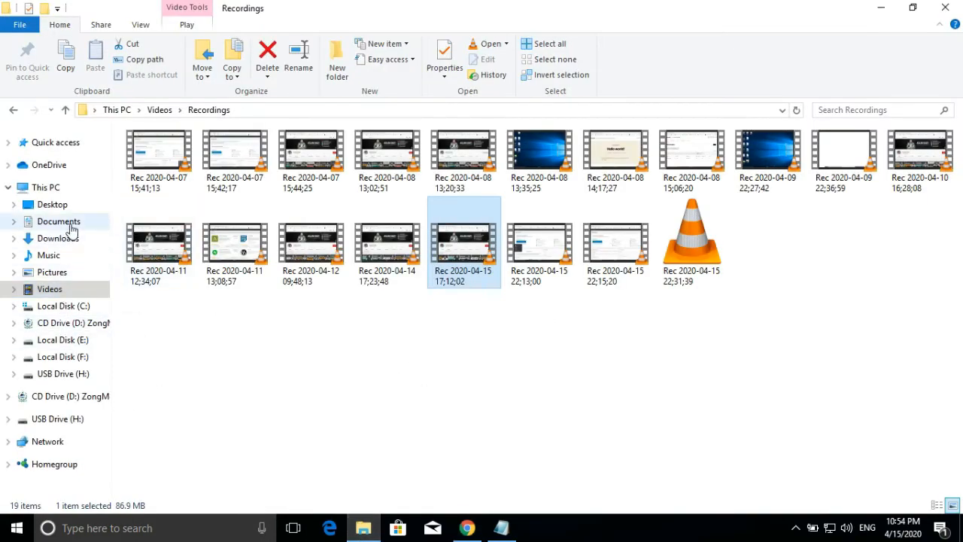
{"action": "left_click", "coordinate": [60, 277]}
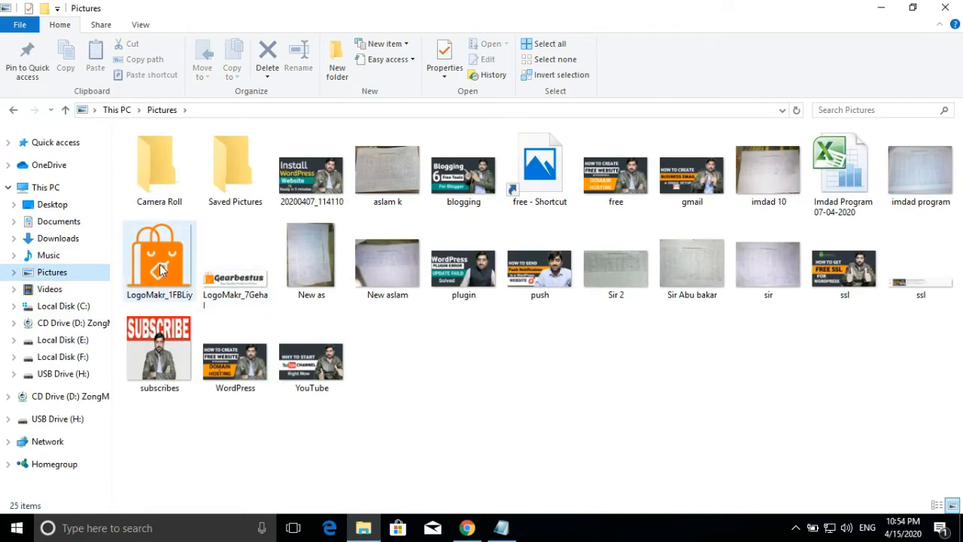
{"action": "left_click_drag", "start_coordinate": [159, 256], "coordinate": [381, 325]}
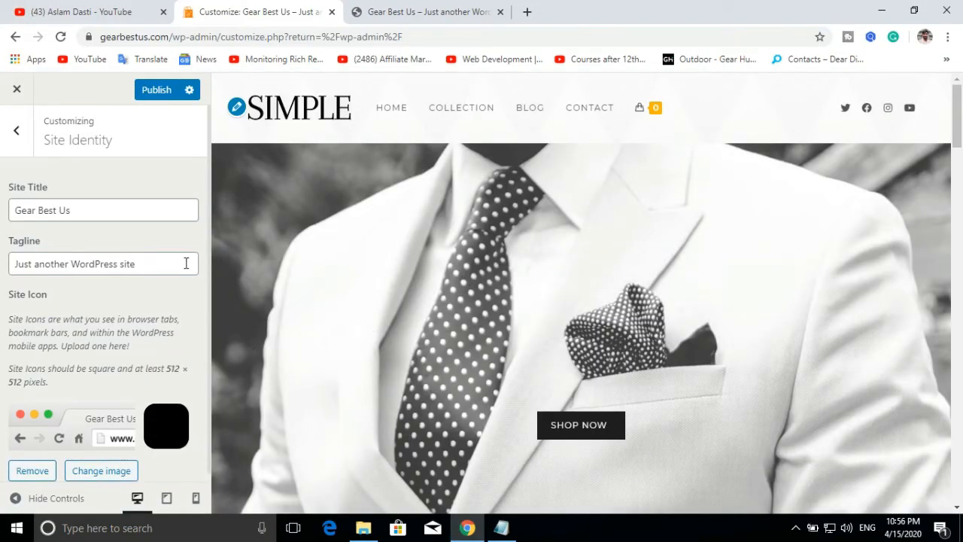
Clear the site's tagline
{"action": "left_click", "coordinate": [150, 262]}
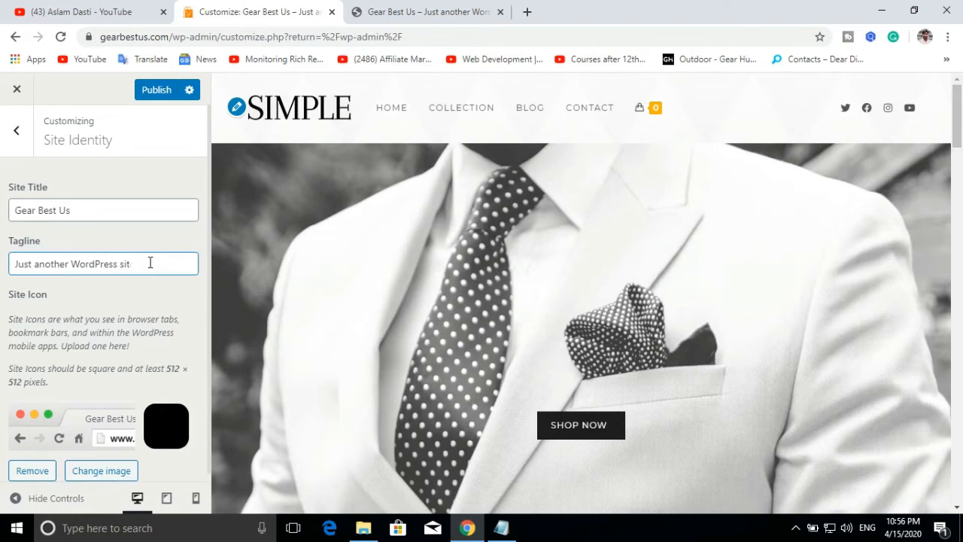
{"action": "key", "text": "BackSpace"}
{"action": "key", "text": "BackSpace"}
{"action": "key", "text": "BackSpace"}
{"action": "key", "text": "BackSpace"}
{"action": "key", "text": "BackSpace"}
{"action": "key", "text": "BackSpace"}
{"action": "key", "text": "BackSpace"}
{"action": "key", "text": "BackSpace"}
{"action": "key", "text": "BackSpace"}
{"action": "key", "text": "BackSpace"}
{"action": "key", "text": "BackSpace"}
{"action": "key", "text": "BackSpace"}
{"action": "key", "text": "BackSpace"}
{"action": "key", "text": "BackSpace"}
{"action": "key", "text": "BackSpace"}
{"action": "key", "text": "BackSpace"}
{"action": "key", "text": "BackSpace"}
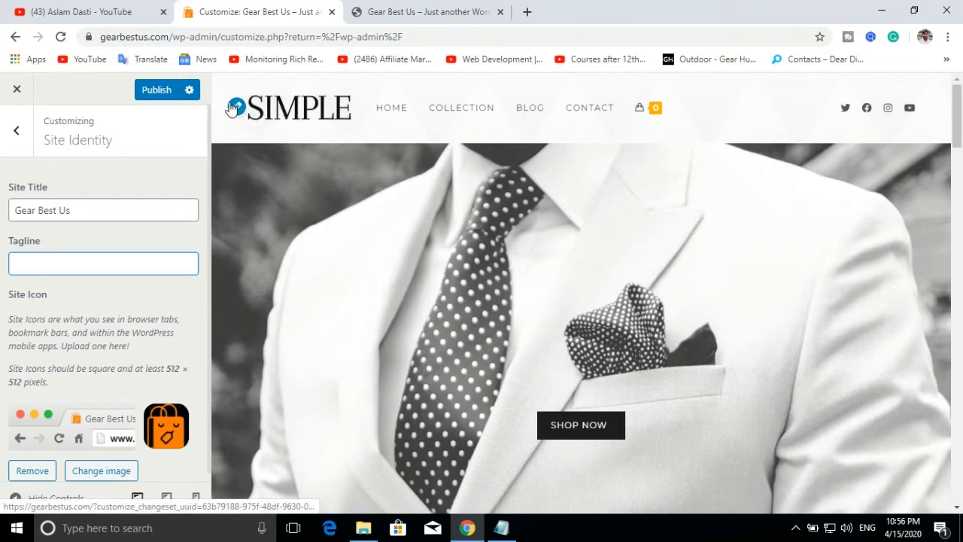
Replace the header logo with the uncropped Gearbestus image LogoMakr_7Gehal from the Pictures folder and publish the customizations
{"action": "left_click", "coordinate": [235, 117]}
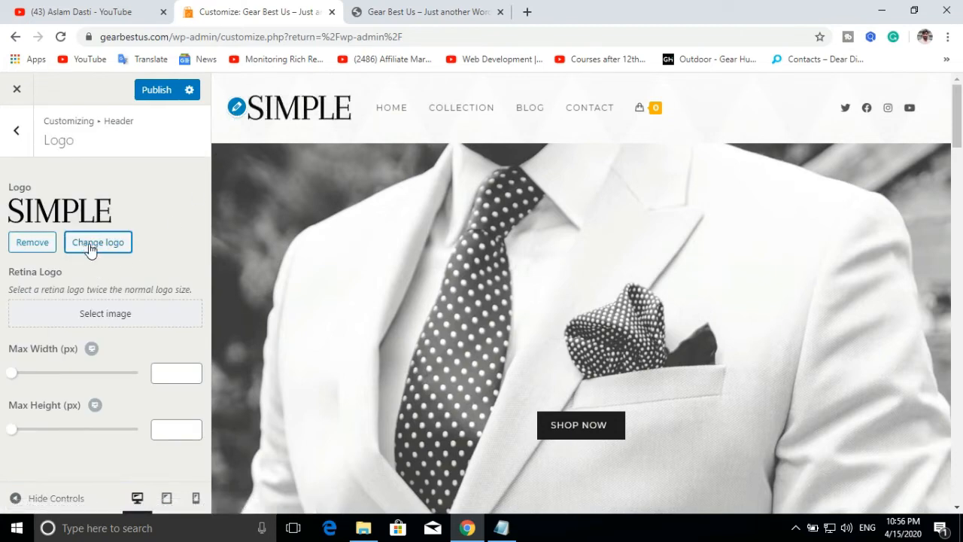
{"action": "left_click", "coordinate": [90, 245]}
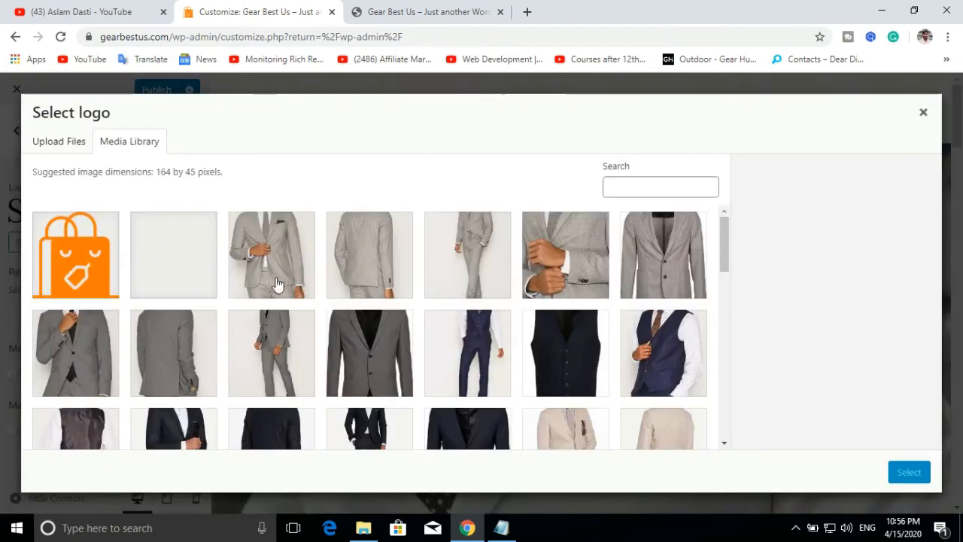
{"action": "left_click", "coordinate": [363, 528]}
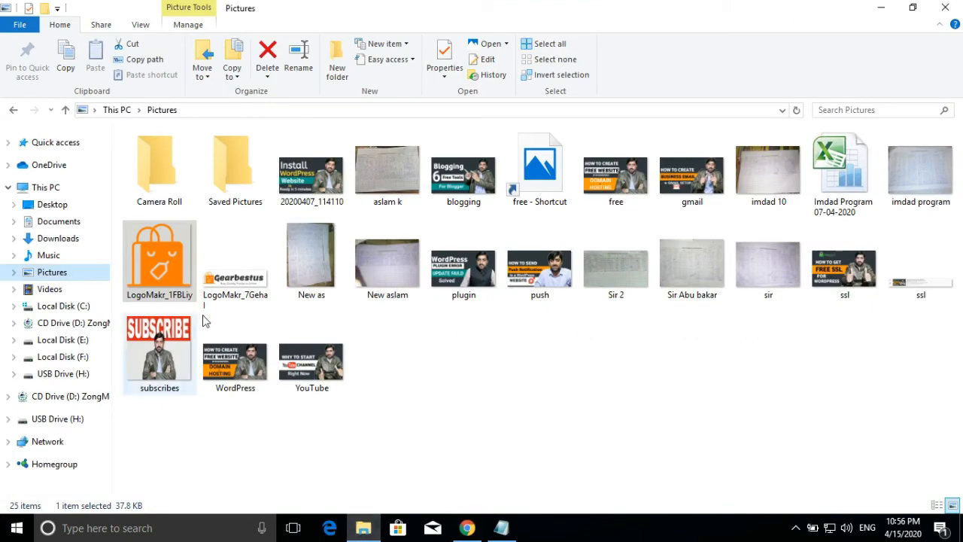
{"action": "left_click_drag", "start_coordinate": [235, 279], "coordinate": [377, 346]}
{"action": "left_click", "coordinate": [909, 472]}
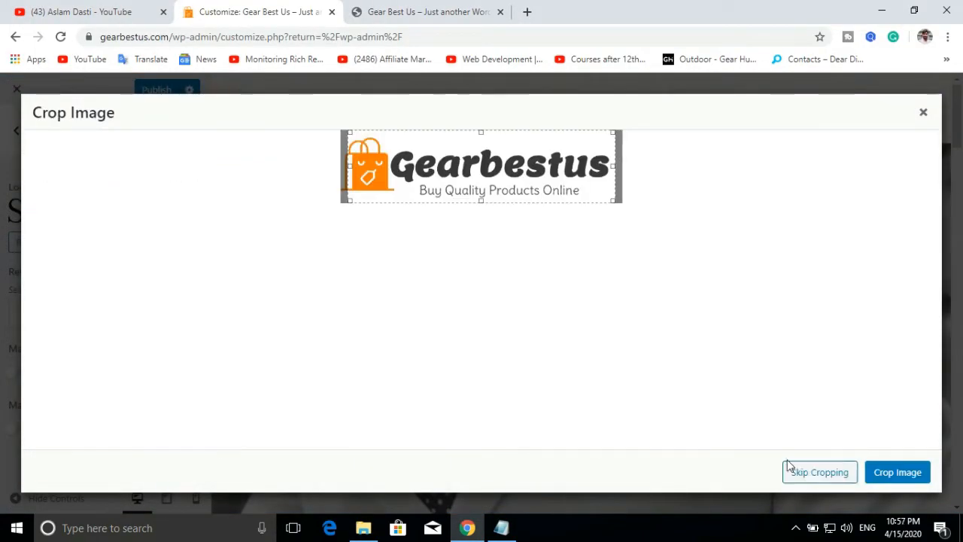
{"action": "left_click", "coordinate": [802, 470]}
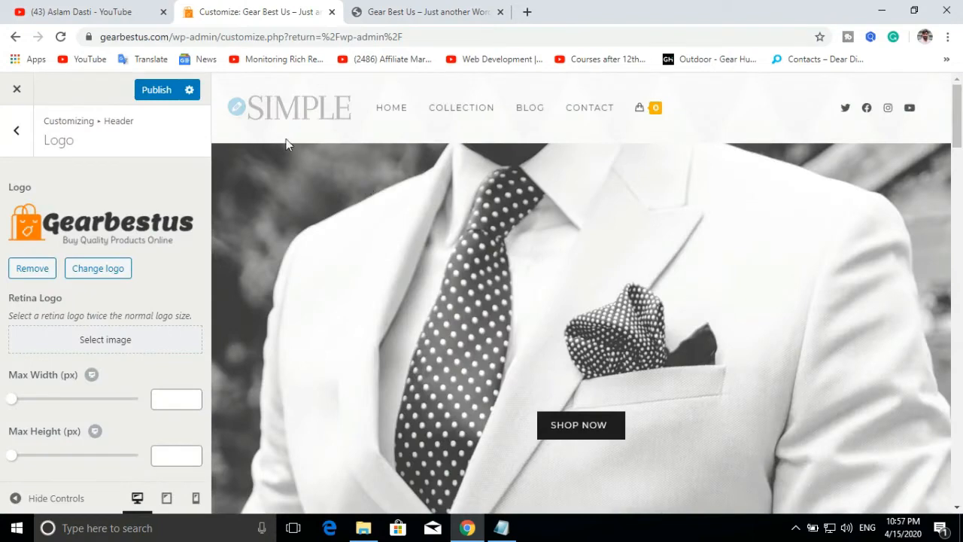
{"action": "left_click", "coordinate": [158, 91]}
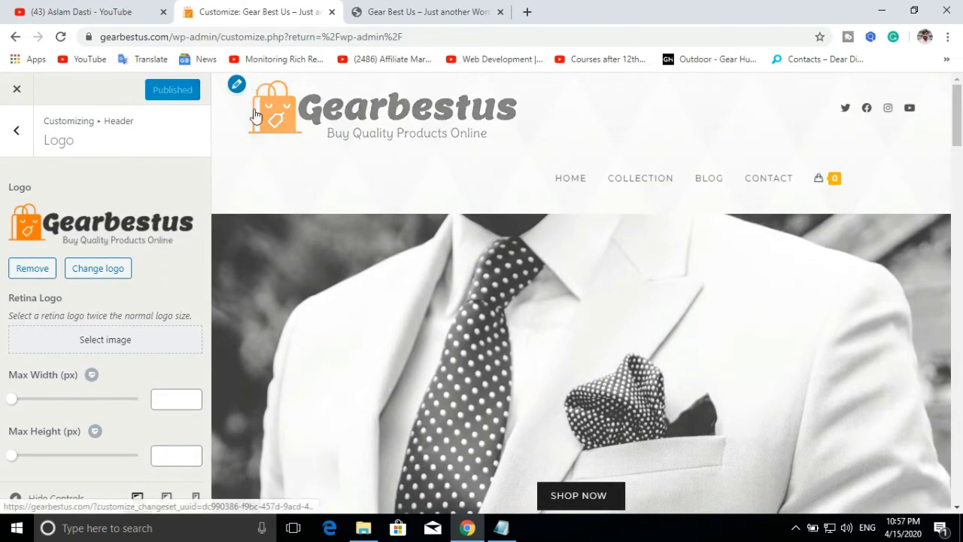
Reload the public home page and examine its new header logo, featured products, prices and footer widgets
{"action": "left_click", "coordinate": [390, 10]}
{"action": "left_click", "coordinate": [150, 135]}
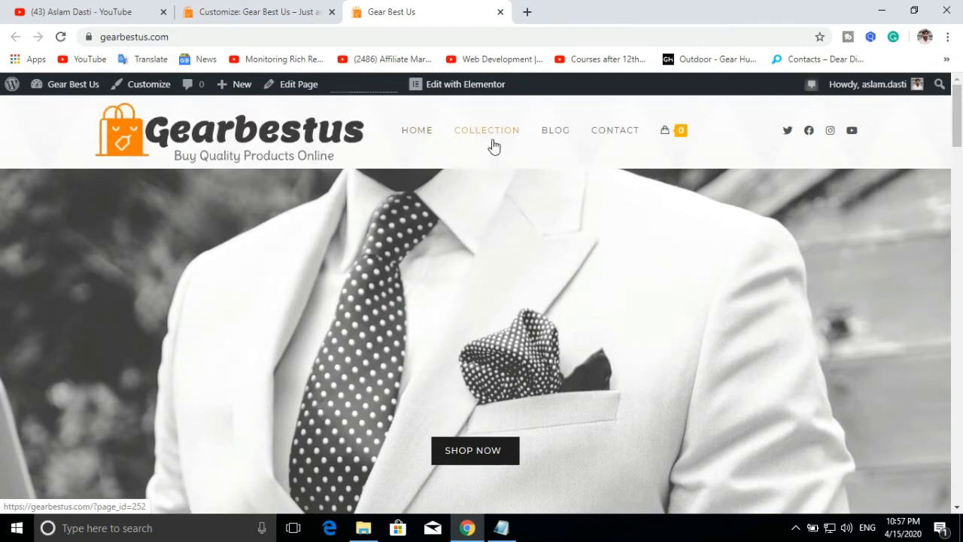
{"action": "mouse_move", "coordinate": [675, 143]}
{"action": "scroll", "coordinate": [494, 308], "scroll_direction": "down", "scroll_amount": 7}
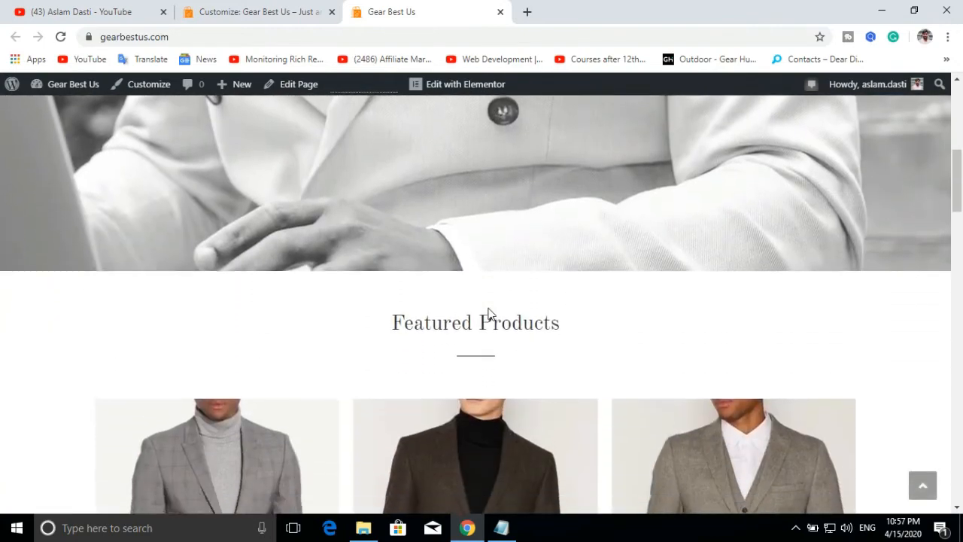
{"action": "scroll", "coordinate": [484, 309], "scroll_direction": "down", "scroll_amount": 3}
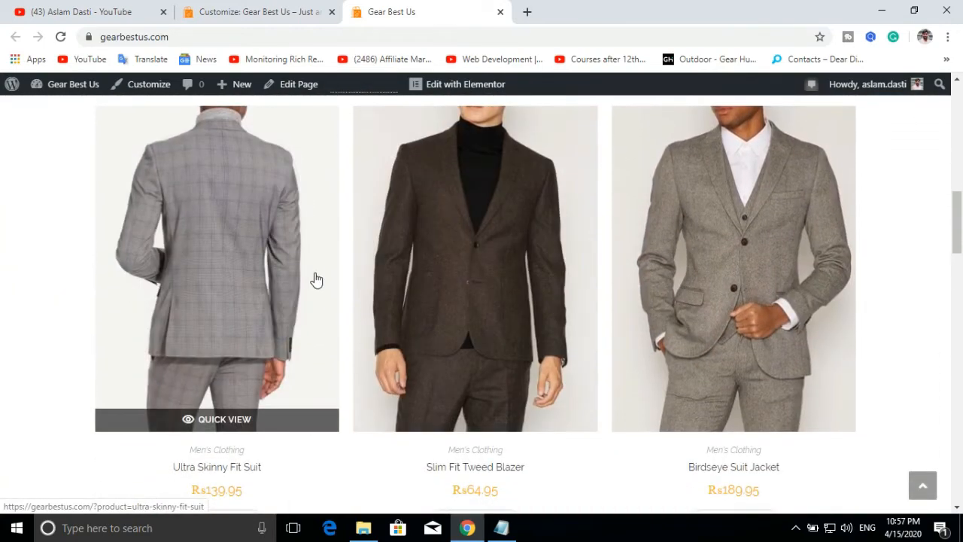
{"action": "scroll", "coordinate": [300, 289], "scroll_direction": "down", "scroll_amount": 3}
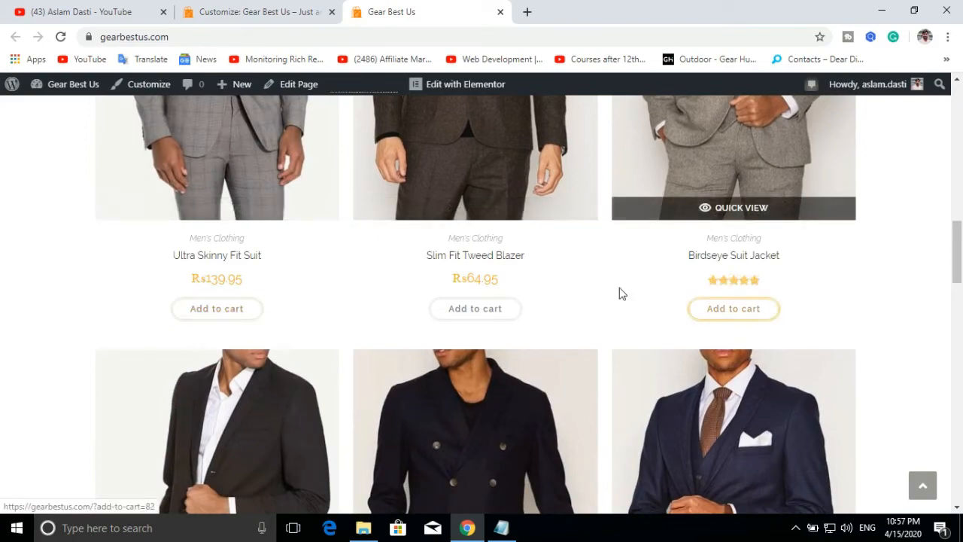
{"action": "scroll", "coordinate": [620, 271], "scroll_direction": "up", "scroll_amount": 1}
{"action": "scroll", "coordinate": [620, 257], "scroll_direction": "up", "scroll_amount": 4}
{"action": "scroll", "coordinate": [616, 256], "scroll_direction": "down", "scroll_amount": 13}
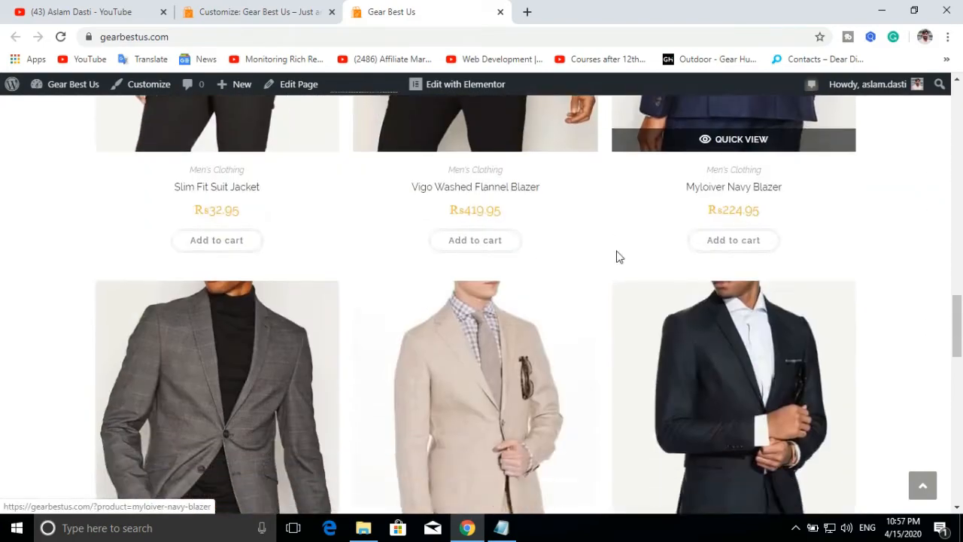
{"action": "scroll", "coordinate": [342, 292], "scroll_direction": "down", "scroll_amount": 1}
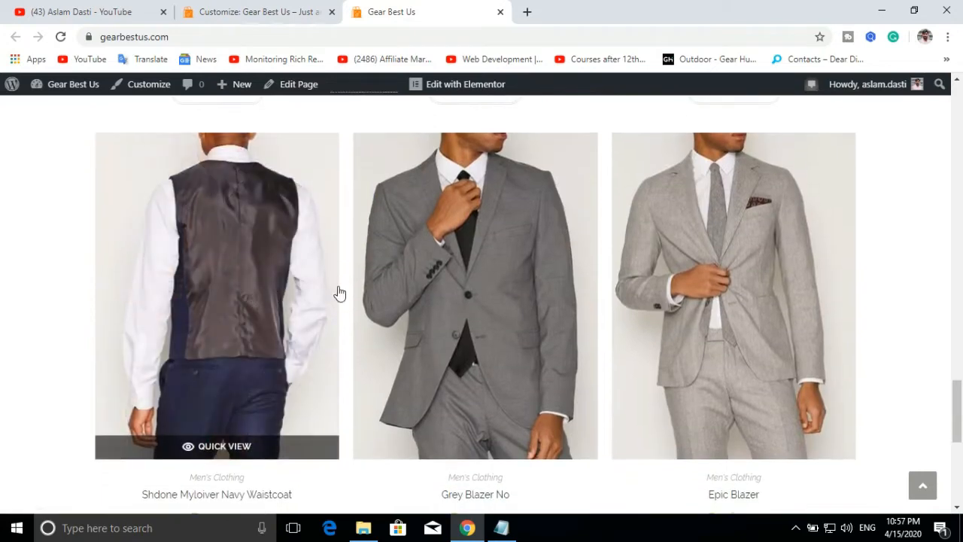
{"action": "scroll", "coordinate": [346, 292], "scroll_direction": "down", "scroll_amount": 5}
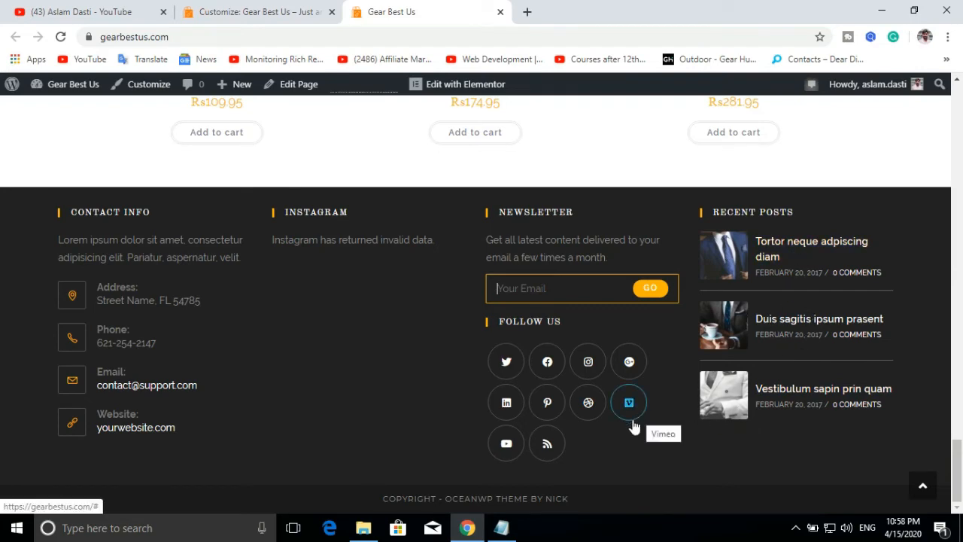
{"action": "scroll", "coordinate": [632, 421], "scroll_direction": "up", "scroll_amount": 8}
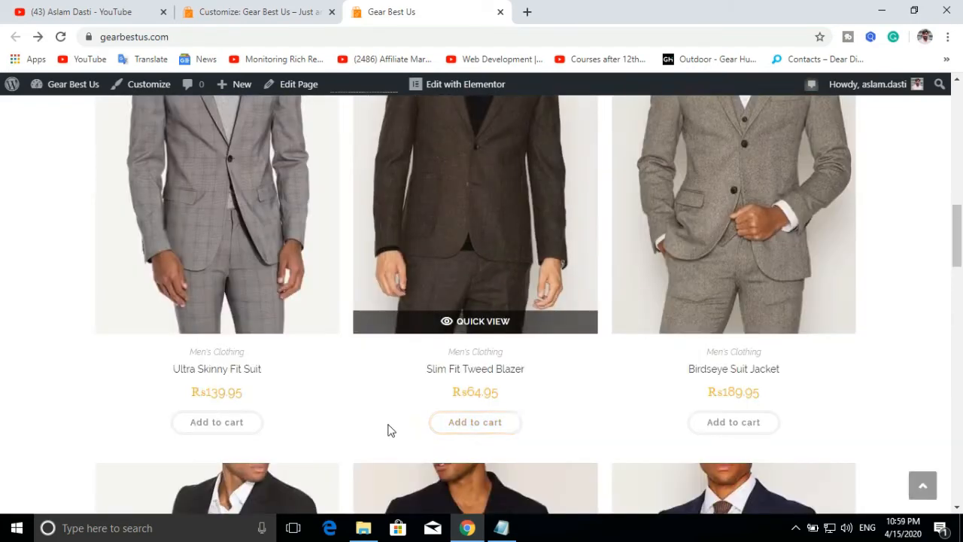
{"action": "scroll", "coordinate": [387, 429], "scroll_direction": "up", "scroll_amount": 1}
Open the Ultra Skinny Fit Suit product and examine its price, short description, purchase options and full description
{"action": "mouse_move", "coordinate": [178, 243]}
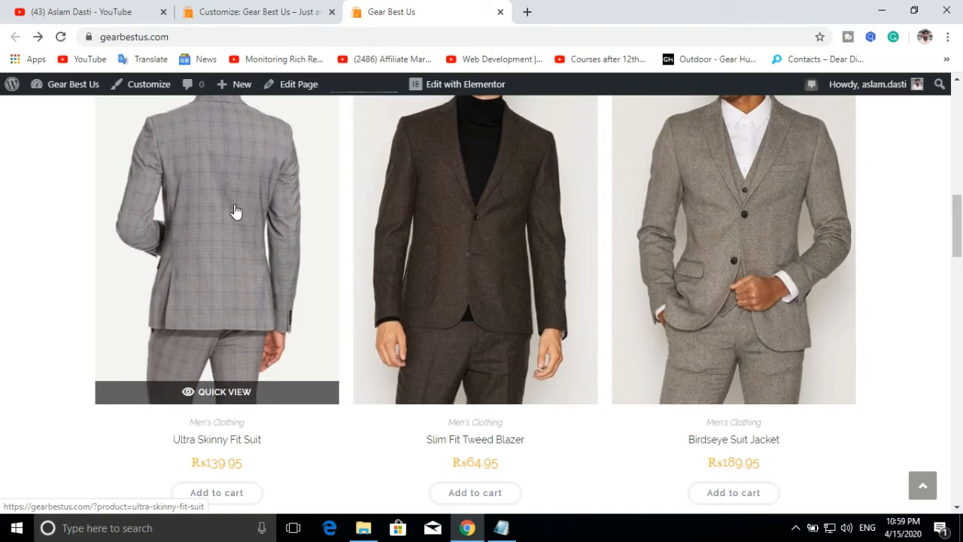
{"action": "left_click", "coordinate": [216, 217]}
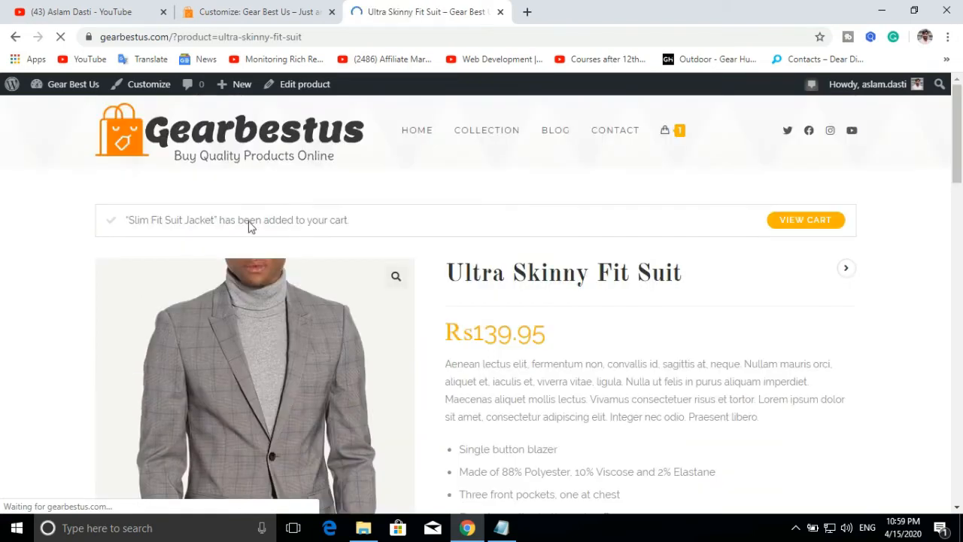
{"action": "scroll", "coordinate": [451, 252], "scroll_direction": "down", "scroll_amount": 1}
{"action": "scroll", "coordinate": [437, 244], "scroll_direction": "down", "scroll_amount": 3}
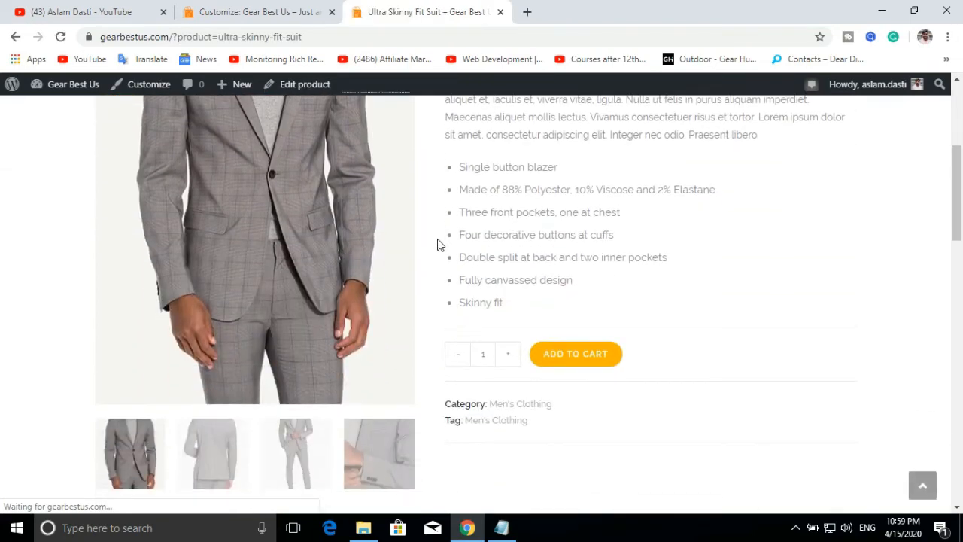
{"action": "scroll", "coordinate": [437, 245], "scroll_direction": "up", "scroll_amount": 1}
{"action": "scroll", "coordinate": [437, 245], "scroll_direction": "up", "scroll_amount": 1}
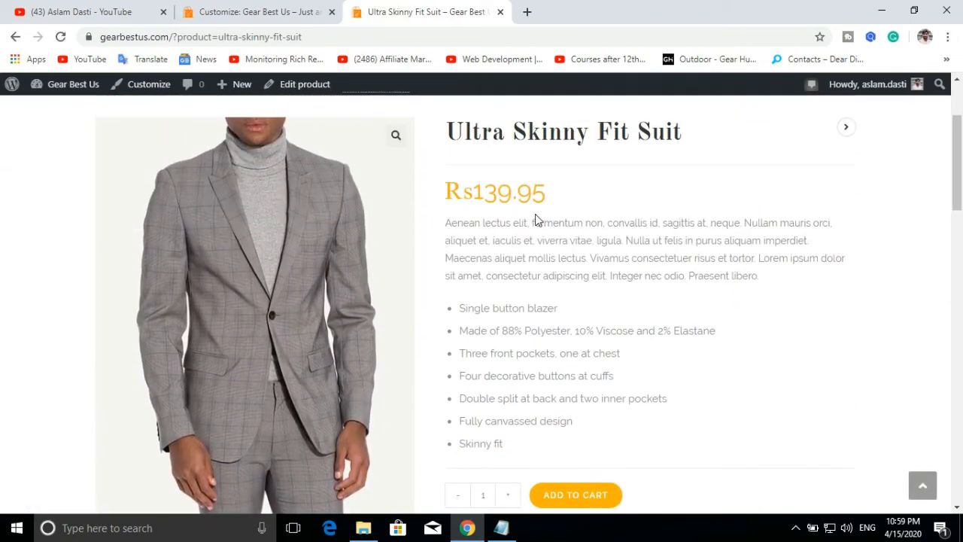
{"action": "left_click_drag", "start_coordinate": [471, 191], "coordinate": [557, 203]}
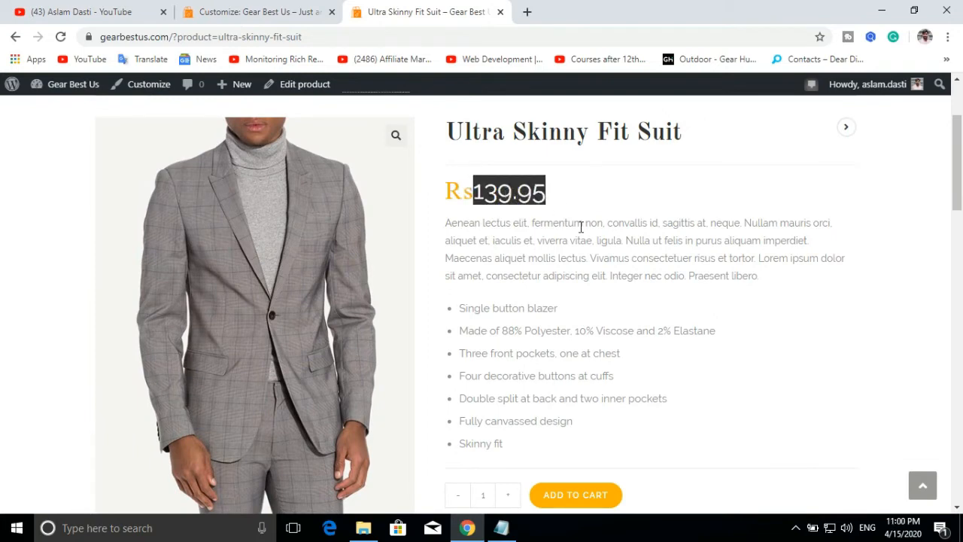
{"action": "scroll", "coordinate": [579, 227], "scroll_direction": "down", "scroll_amount": 1}
{"action": "left_click_drag", "start_coordinate": [489, 168], "coordinate": [526, 276]}
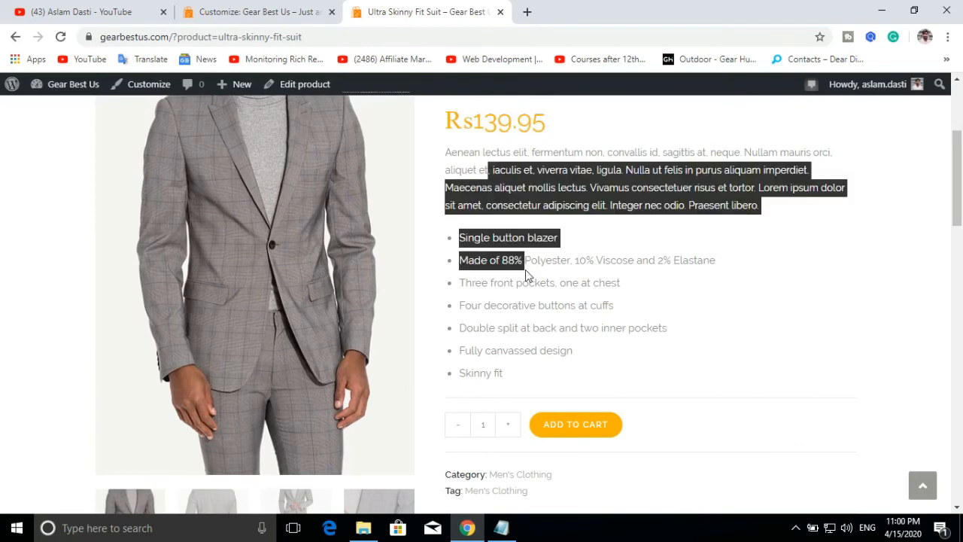
{"action": "scroll", "coordinate": [527, 276], "scroll_direction": "down", "scroll_amount": 6}
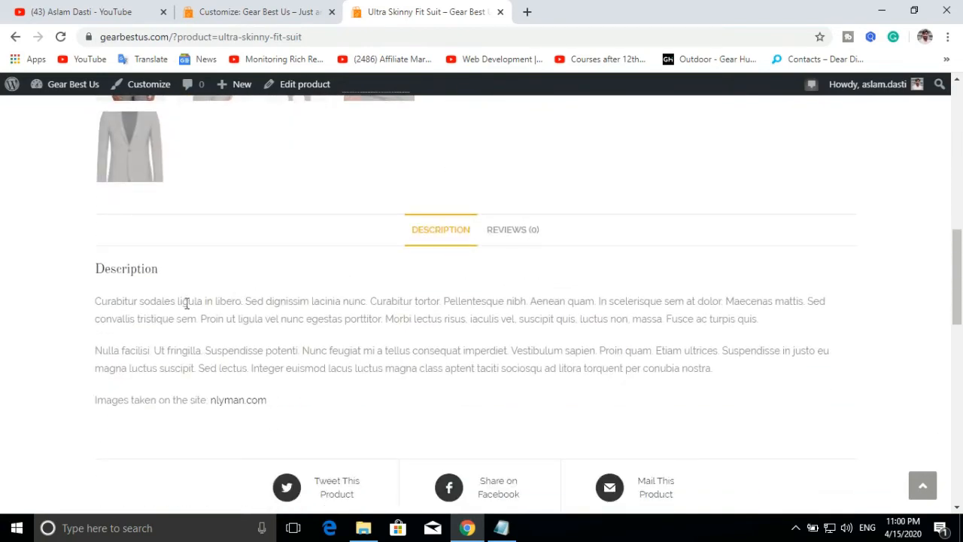
Check the product's review form, try a five-star rating, and return to the product description
{"action": "left_click", "coordinate": [514, 233]}
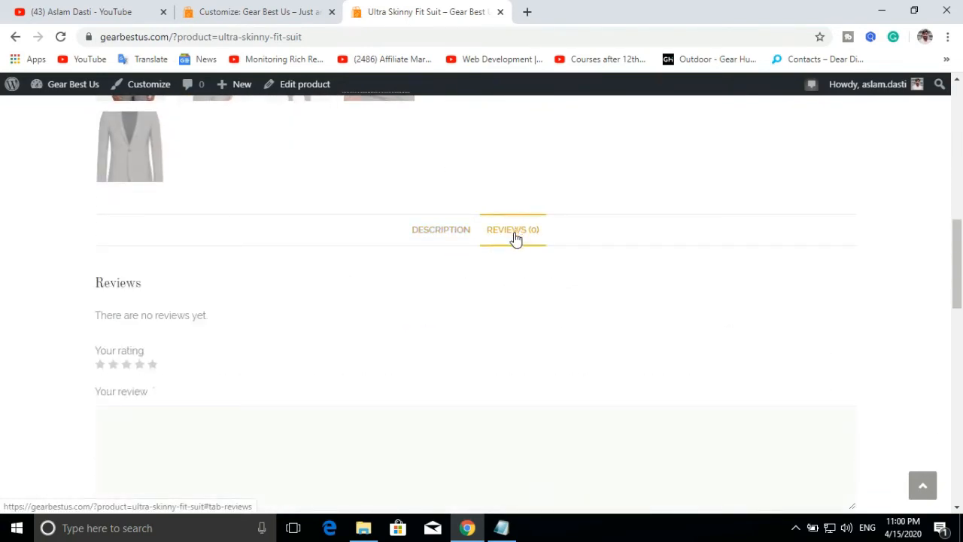
{"action": "left_click", "coordinate": [152, 366]}
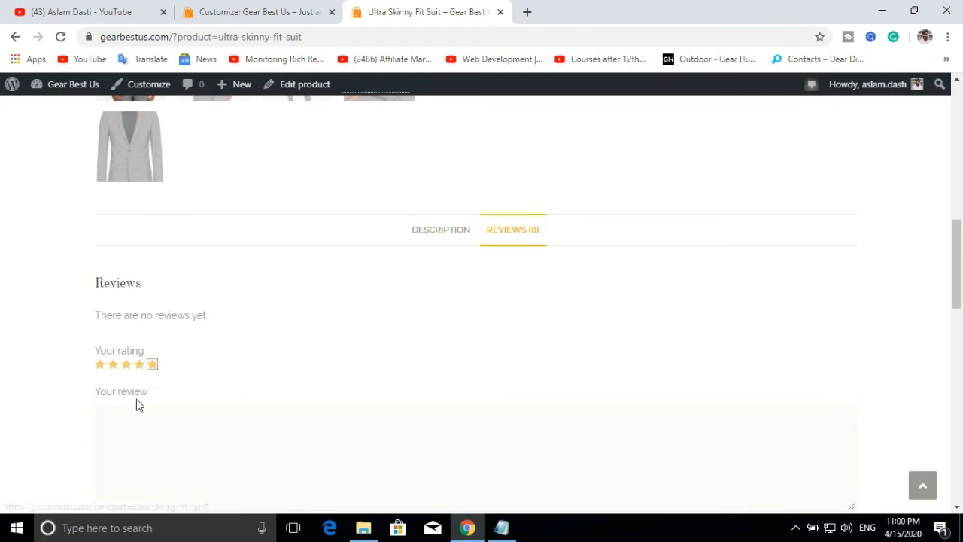
{"action": "left_click", "coordinate": [465, 233]}
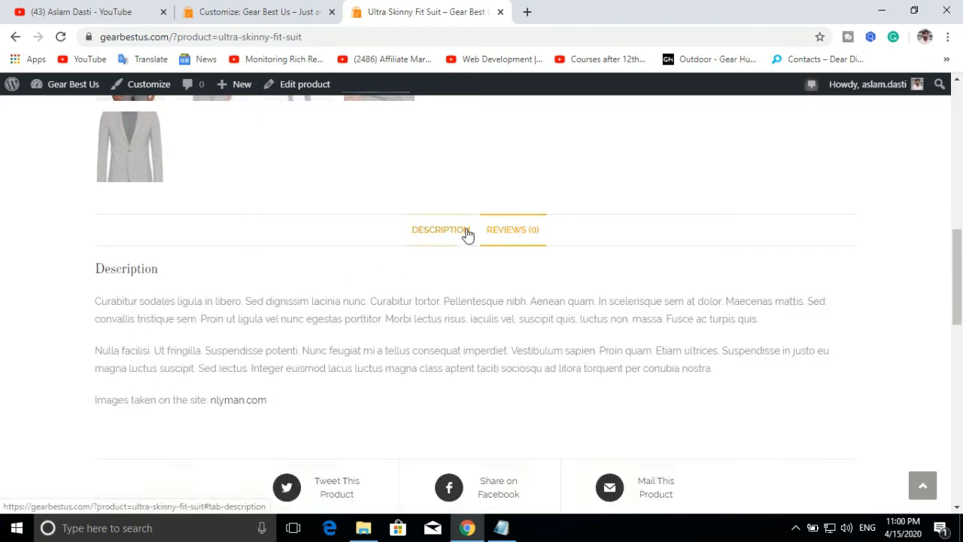
Examine the Ultra Skinny Fit Suit page's sharing links, related products and footer widgets
{"action": "scroll", "coordinate": [475, 258], "scroll_direction": "down", "scroll_amount": 3}
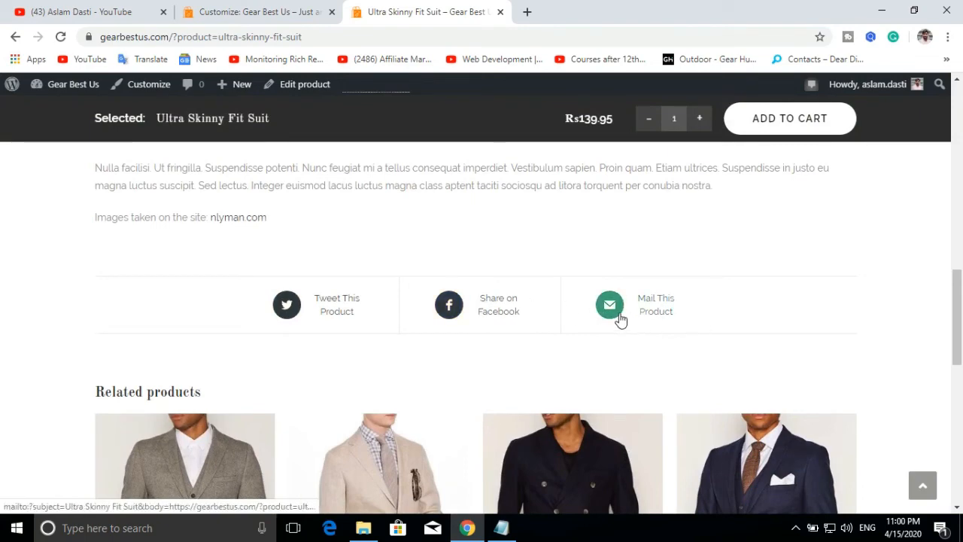
{"action": "scroll", "coordinate": [328, 304], "scroll_direction": "down", "scroll_amount": 3}
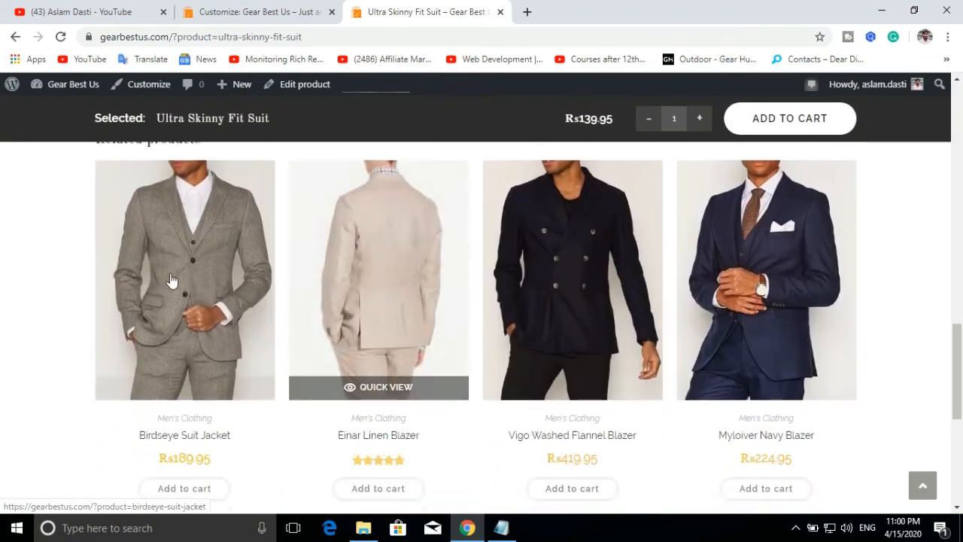
{"action": "scroll", "coordinate": [767, 297], "scroll_direction": "down", "scroll_amount": 4}
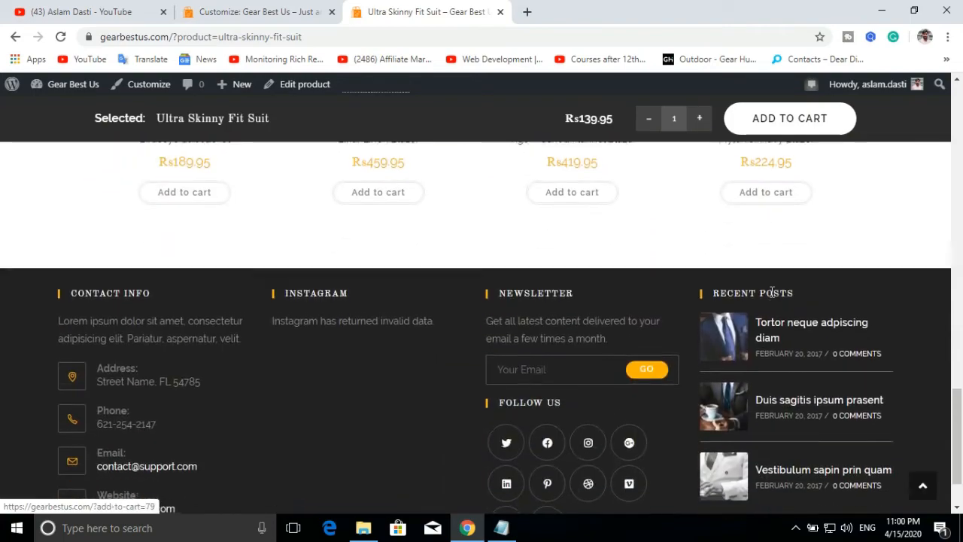
Set the Ultra Skinny Fit Suit quantity to 1 and add the product to the cart
{"action": "scroll", "coordinate": [763, 298], "scroll_direction": "up", "scroll_amount": 9}
{"action": "scroll", "coordinate": [760, 301], "scroll_direction": "up", "scroll_amount": 1}
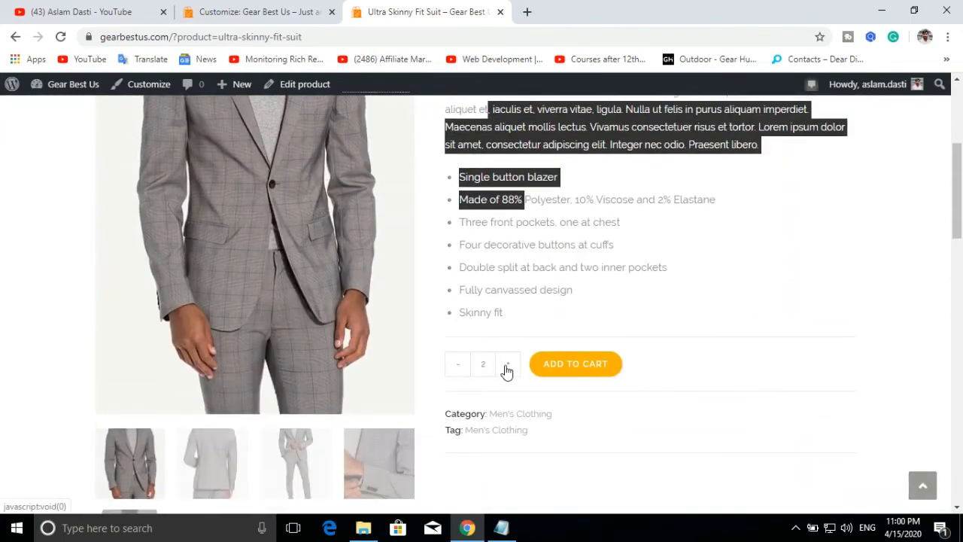
{"action": "scroll", "coordinate": [502, 392], "scroll_direction": "up", "scroll_amount": 1}
{"action": "left_click", "coordinate": [463, 439]}
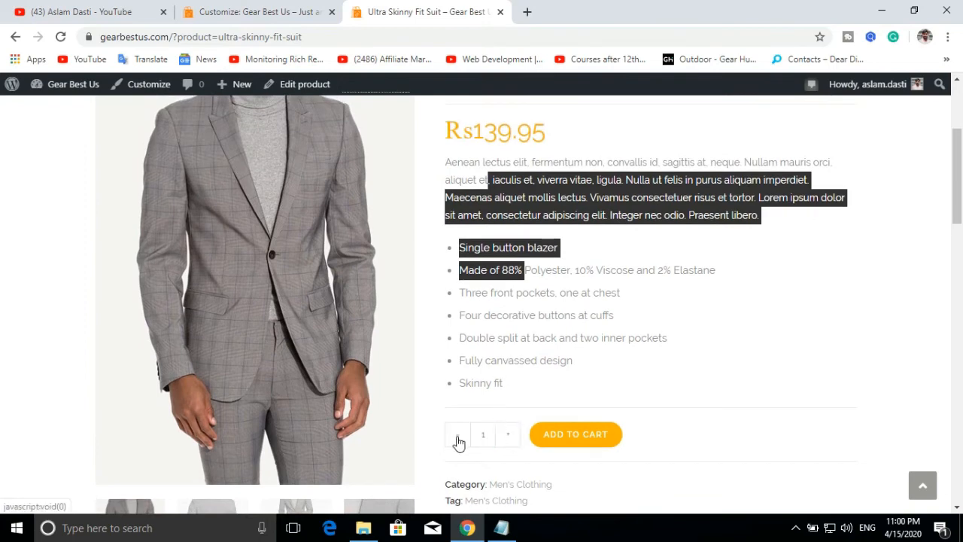
{"action": "left_click", "coordinate": [569, 443]}
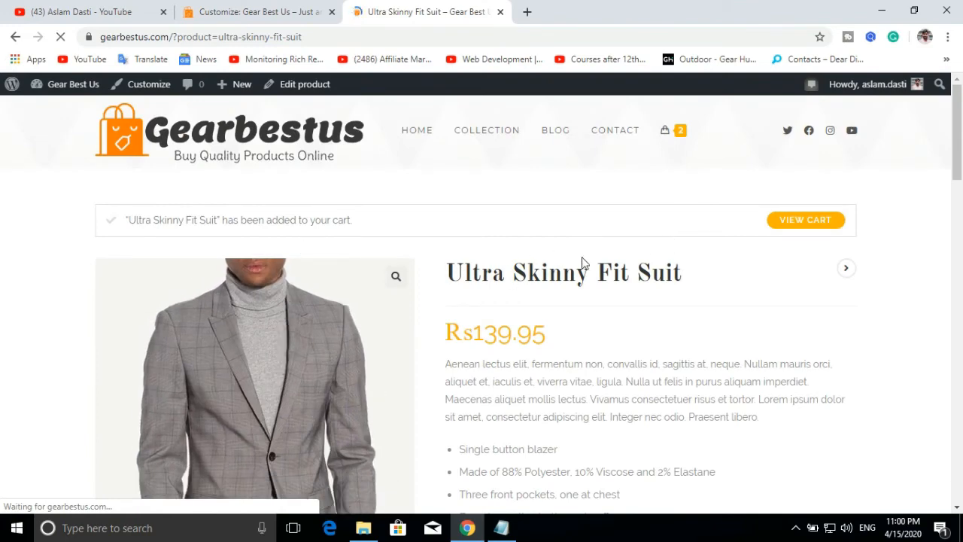
{"action": "scroll", "coordinate": [579, 262], "scroll_direction": "down", "scroll_amount": 5}
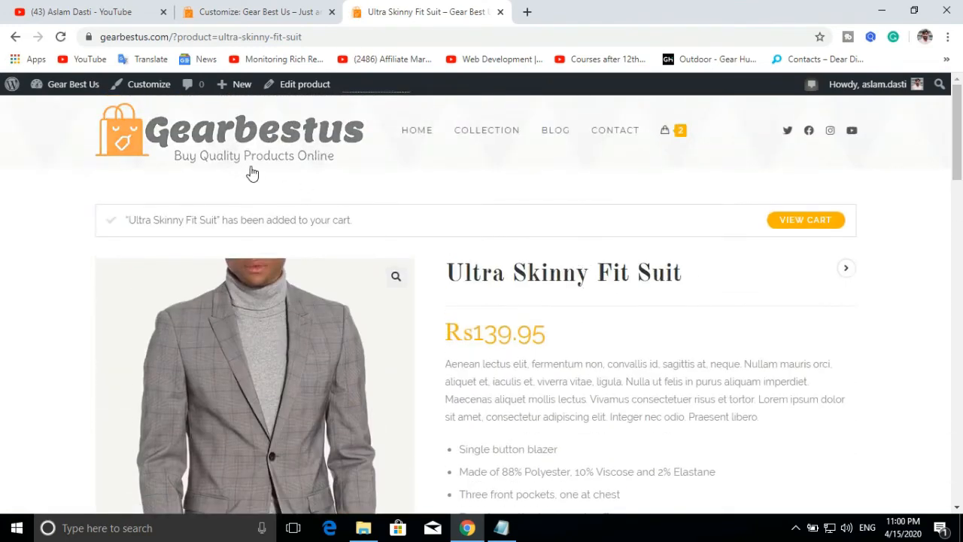
Remove the Slim Fit Suit Jacket from the header's mini cart and open the full cart page
{"action": "mouse_move", "coordinate": [676, 162]}
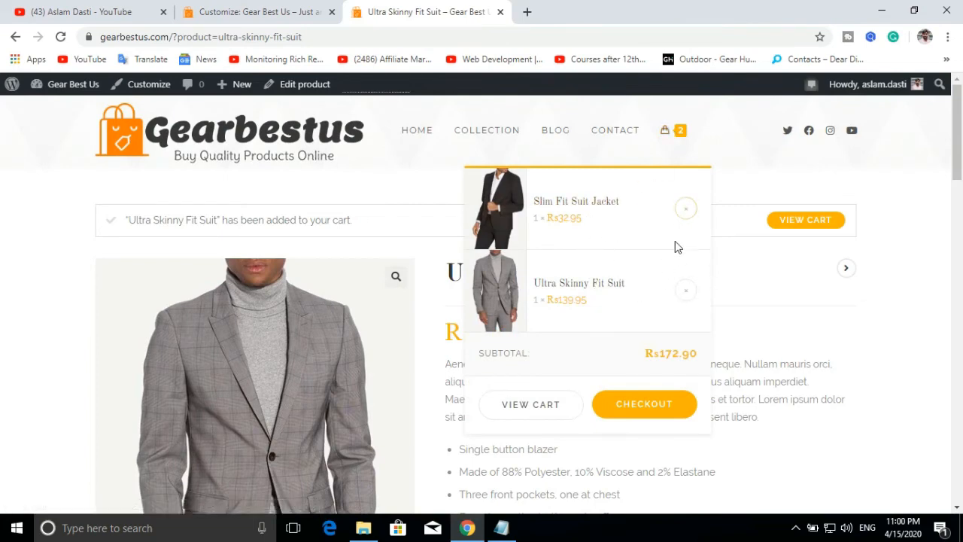
{"action": "left_click", "coordinate": [686, 208]}
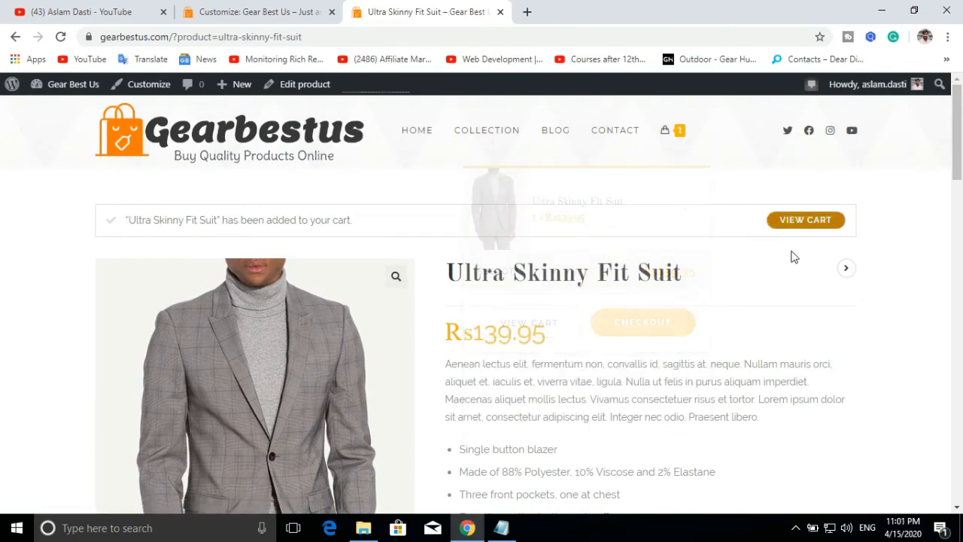
{"action": "left_click", "coordinate": [795, 226]}
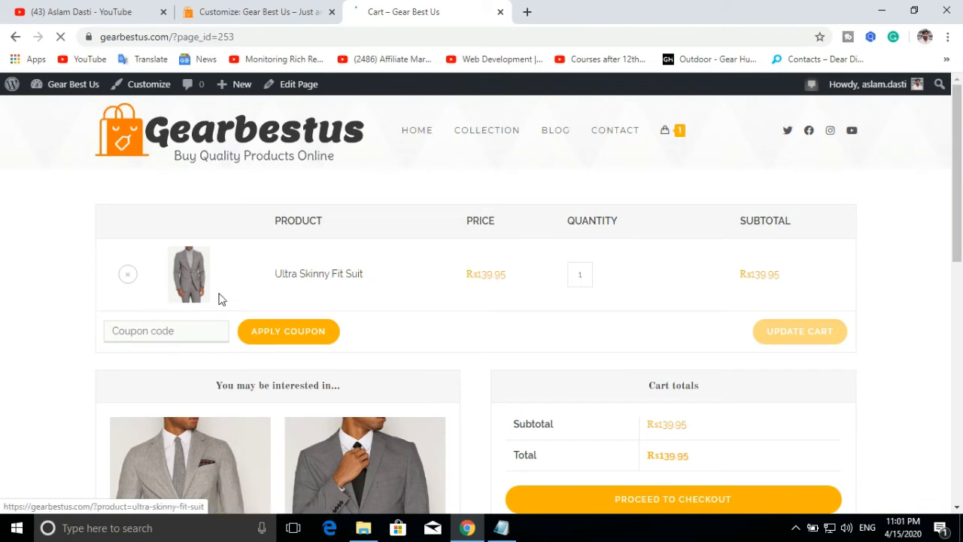
Try applying a coupon with the code left blank, and proceed from the cart to checkout
{"action": "left_click", "coordinate": [271, 331]}
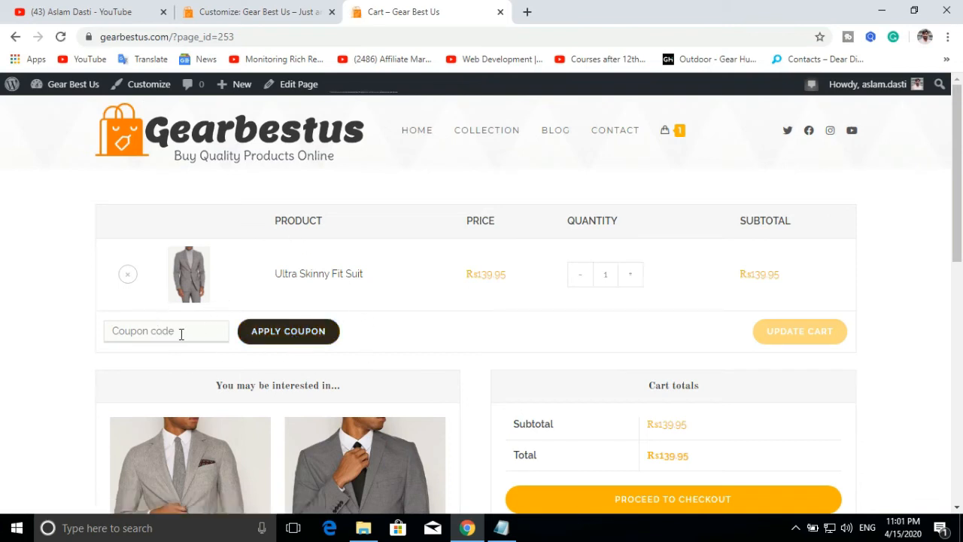
{"action": "scroll", "coordinate": [564, 344], "scroll_direction": "down", "scroll_amount": 1}
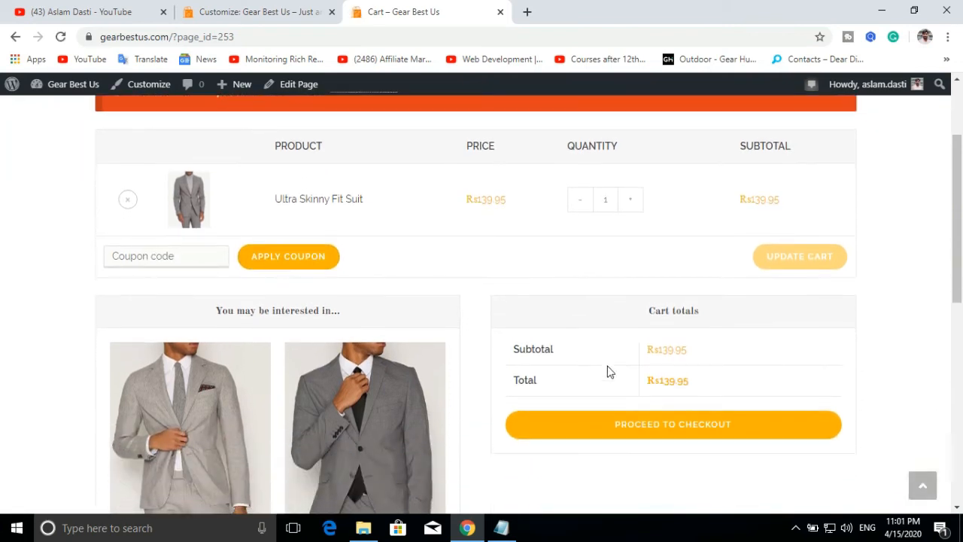
{"action": "left_click", "coordinate": [661, 426]}
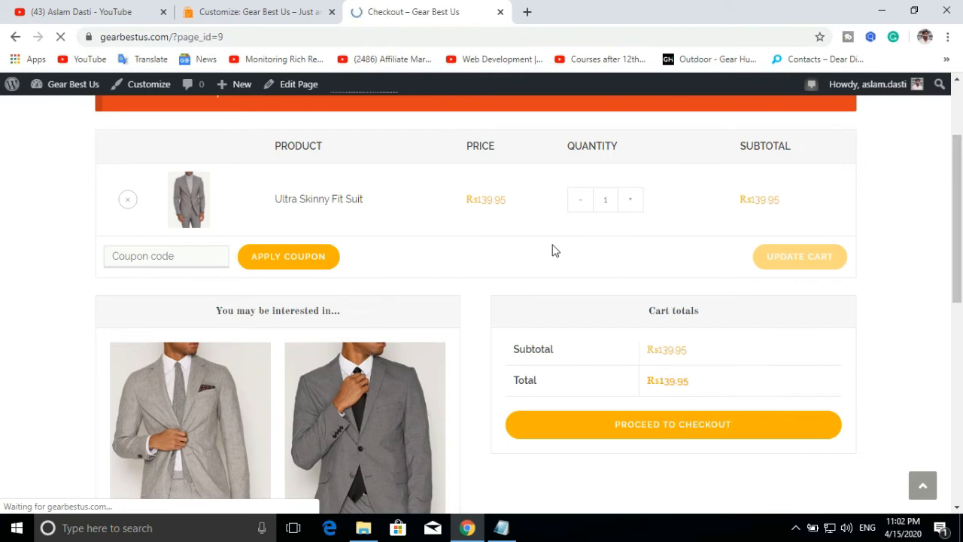
Examine the checkout's name, company and country fields, looking through the available countries without choosing one
{"action": "scroll", "coordinate": [465, 279], "scroll_direction": "down", "scroll_amount": 2}
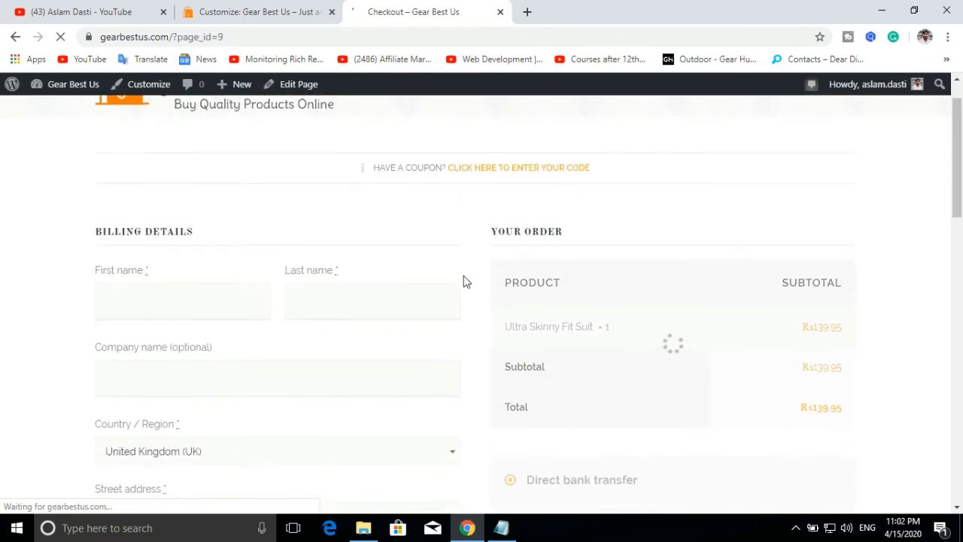
{"action": "left_click", "coordinate": [155, 216]}
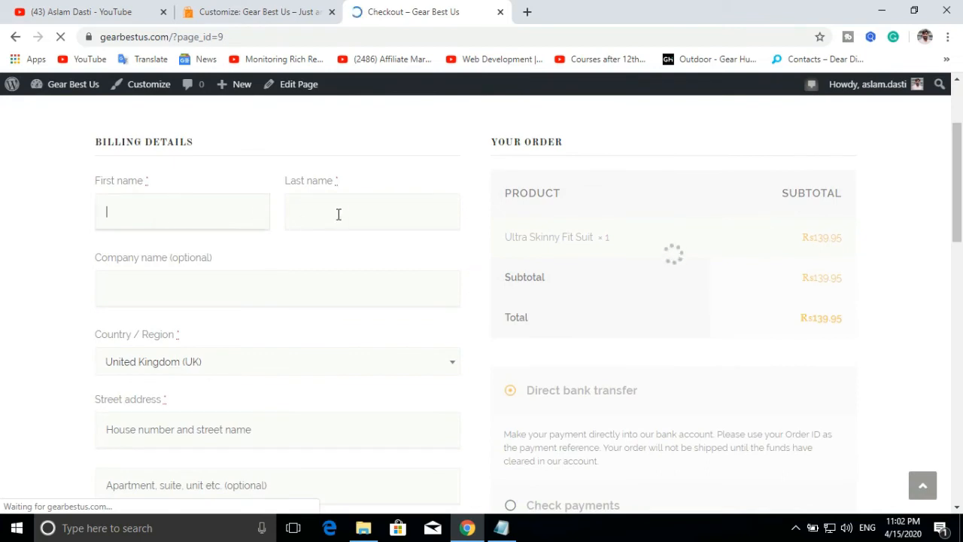
{"action": "left_click", "coordinate": [366, 211]}
{"action": "left_click", "coordinate": [261, 278]}
{"action": "scroll", "coordinate": [263, 286], "scroll_direction": "down", "scroll_amount": 1}
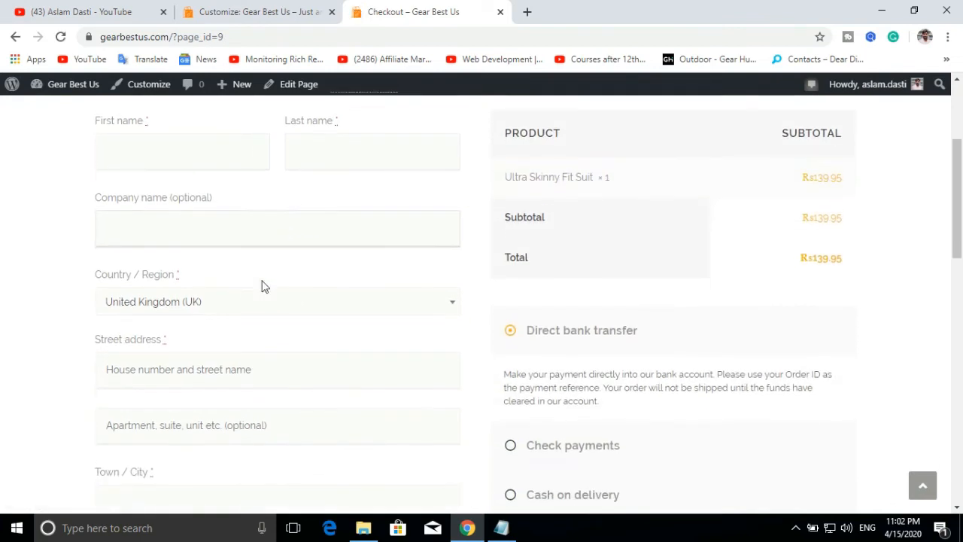
{"action": "left_click", "coordinate": [263, 292]}
{"action": "scroll", "coordinate": [261, 359], "scroll_direction": "down", "scroll_amount": 3}
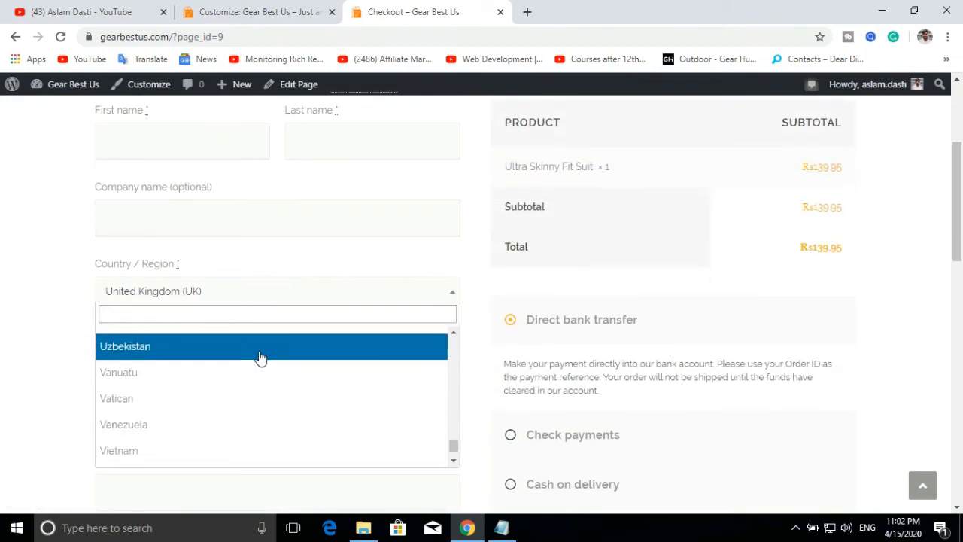
{"action": "left_click", "coordinate": [64, 325]}
Examine the remaining billing fields for address, town, county, postcode, phone and email, plus the order notes
{"action": "scroll", "coordinate": [226, 218], "scroll_direction": "down", "scroll_amount": 2}
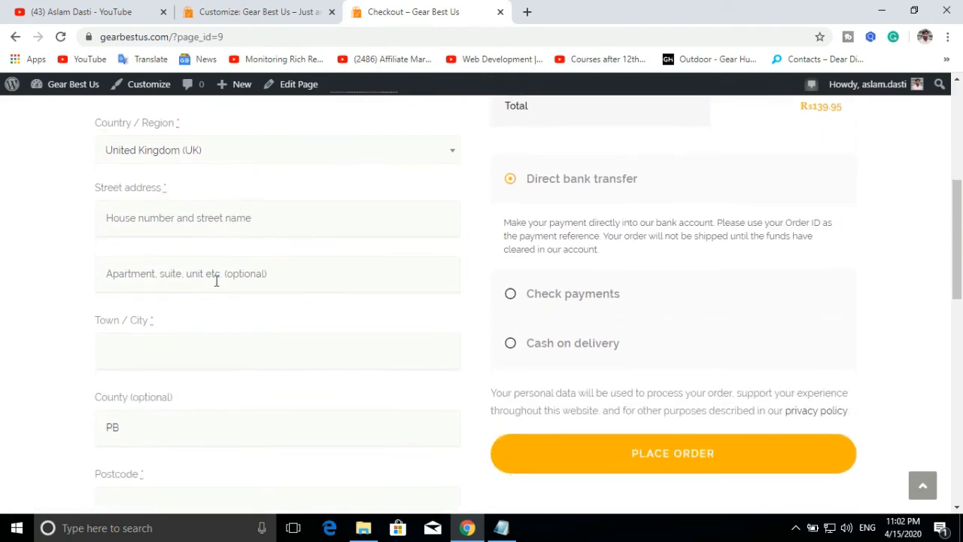
{"action": "left_click", "coordinate": [154, 347]}
{"action": "left_click", "coordinate": [264, 410]}
{"action": "scroll", "coordinate": [258, 339], "scroll_direction": "down", "scroll_amount": 1}
{"action": "scroll", "coordinate": [226, 316], "scroll_direction": "down", "scroll_amount": 1}
{"action": "scroll", "coordinate": [213, 329], "scroll_direction": "down", "scroll_amount": 1}
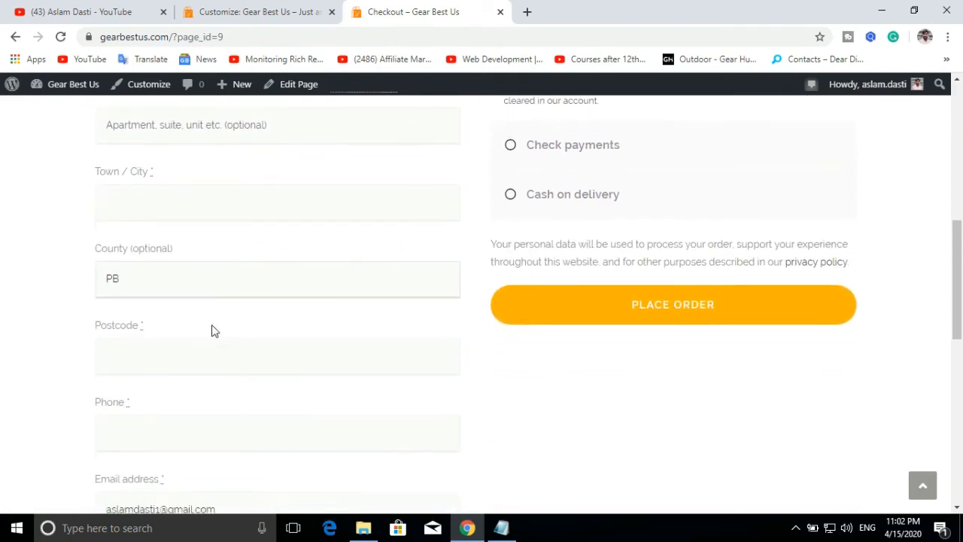
{"action": "scroll", "coordinate": [256, 433], "scroll_direction": "down", "scroll_amount": 2}
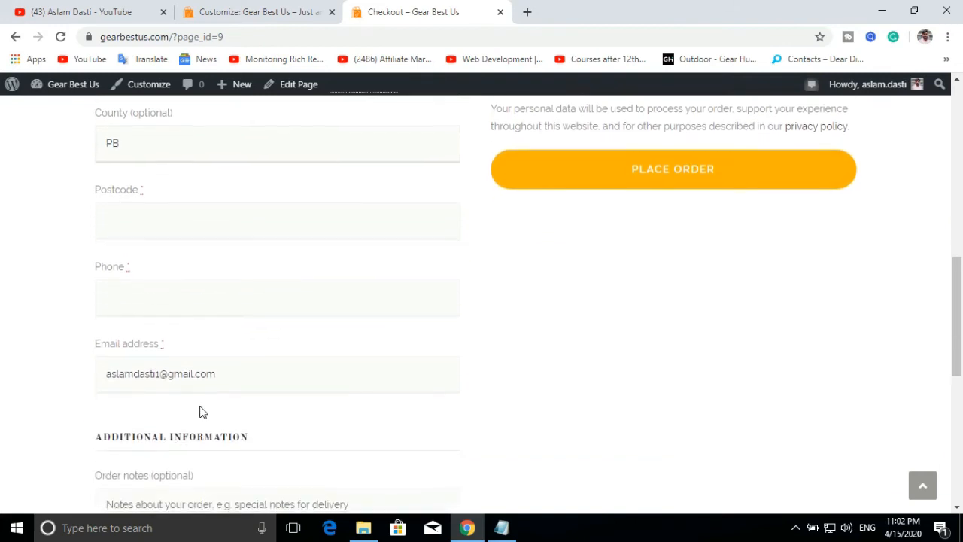
{"action": "scroll", "coordinate": [237, 366], "scroll_direction": "down", "scroll_amount": 3}
{"action": "scroll", "coordinate": [230, 361], "scroll_direction": "up", "scroll_amount": 5}
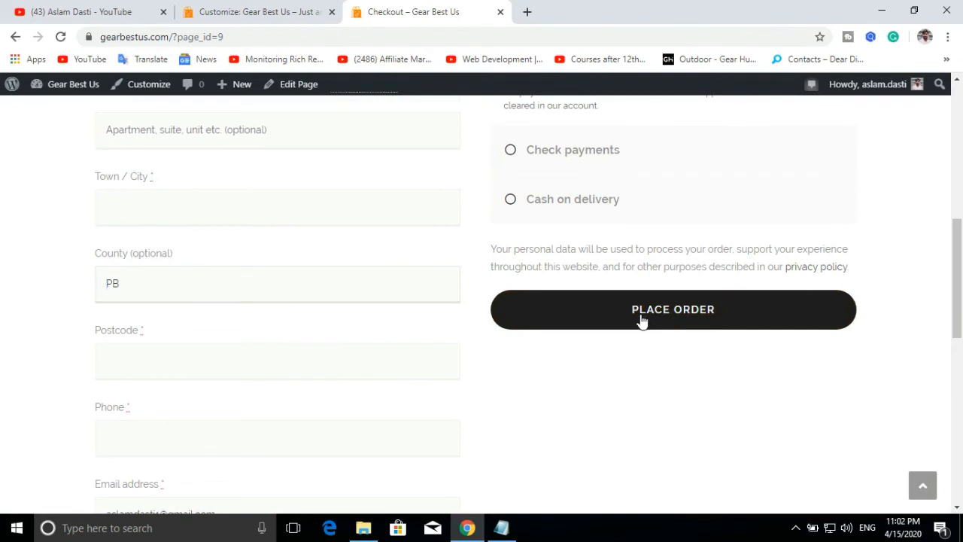
Compare the Check payments, Direct bank transfer and Cash on delivery options and their instructions at checkout
{"action": "scroll", "coordinate": [640, 318], "scroll_direction": "up", "scroll_amount": 1}
{"action": "left_click", "coordinate": [510, 222]}
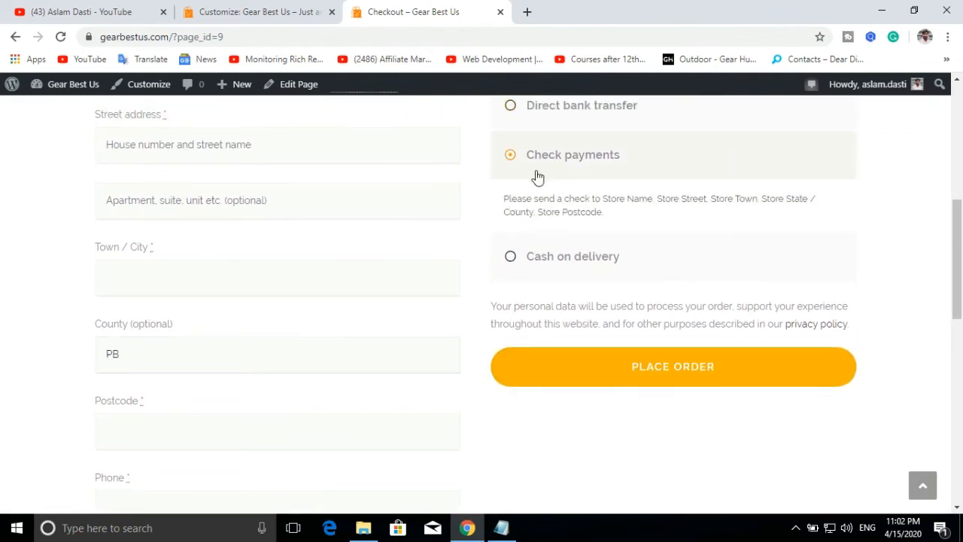
{"action": "left_click", "coordinate": [510, 105]}
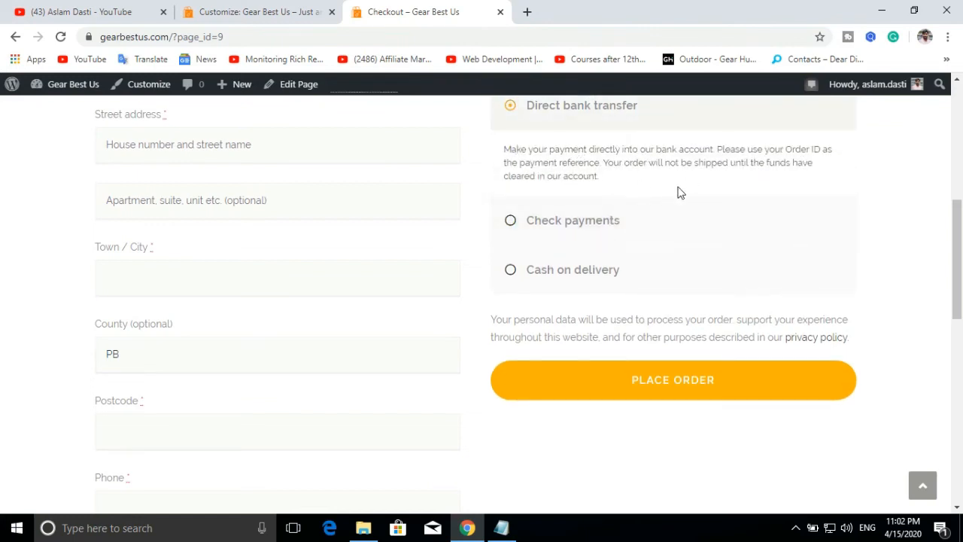
{"action": "left_click_drag", "start_coordinate": [510, 148], "coordinate": [620, 167]}
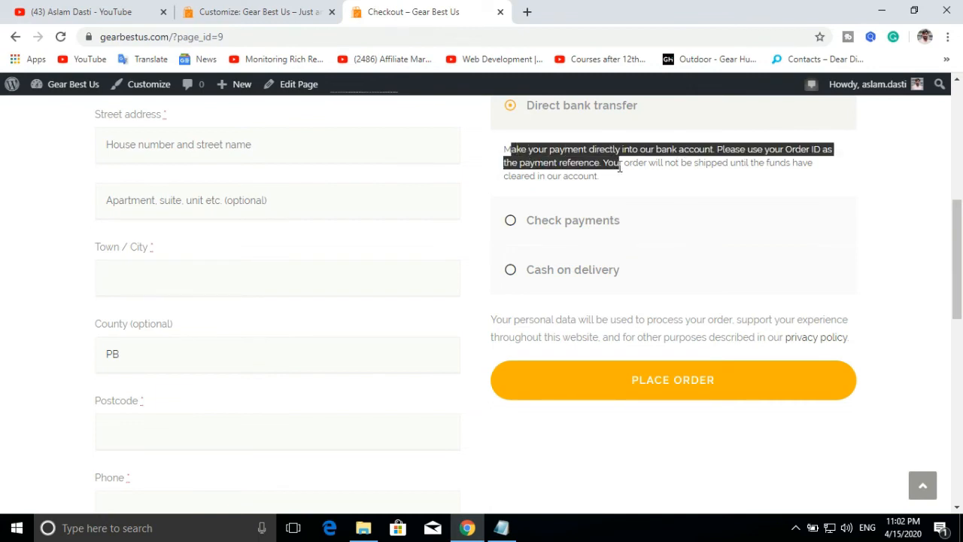
{"action": "left_click", "coordinate": [510, 270]}
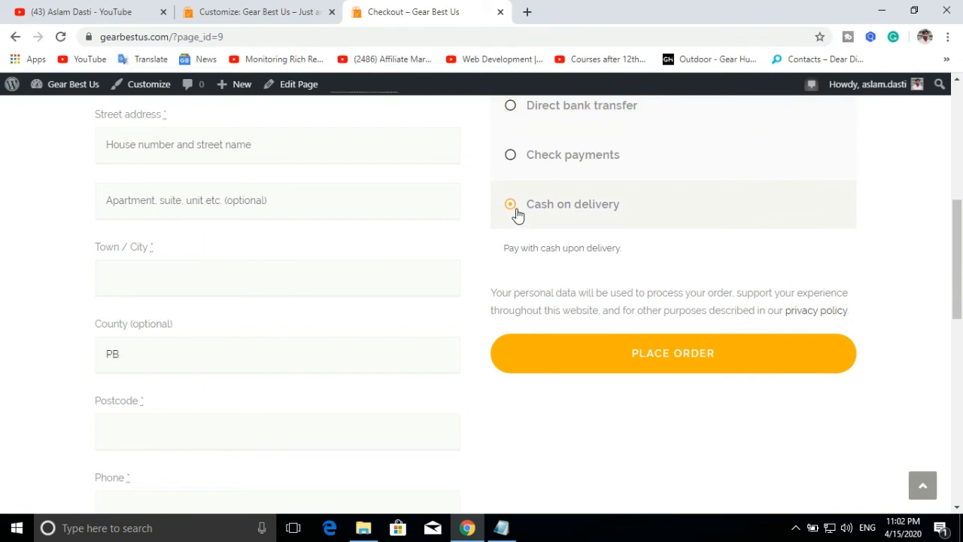
{"action": "left_click", "coordinate": [674, 367]}
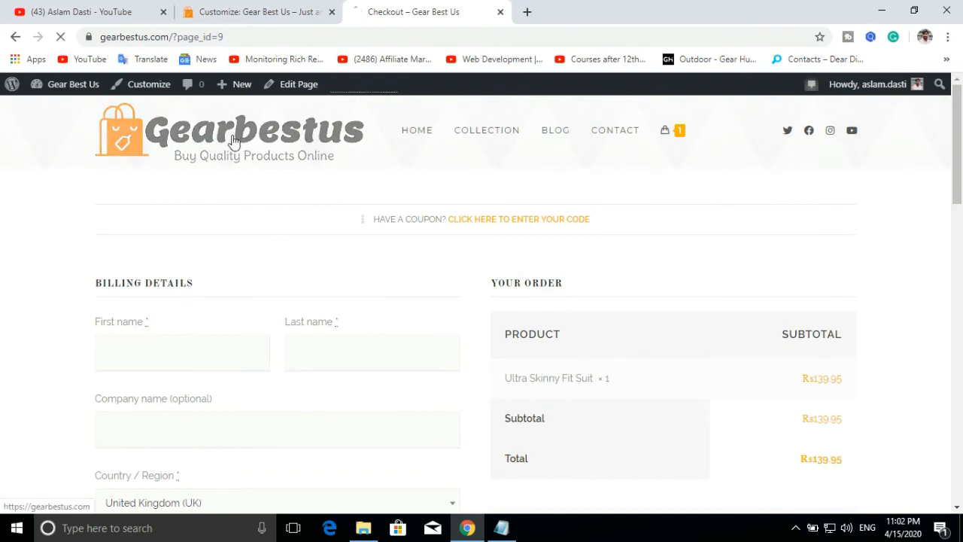
Return to the store's home page and review its banner, featured products and footer
{"action": "left_click", "coordinate": [260, 148]}
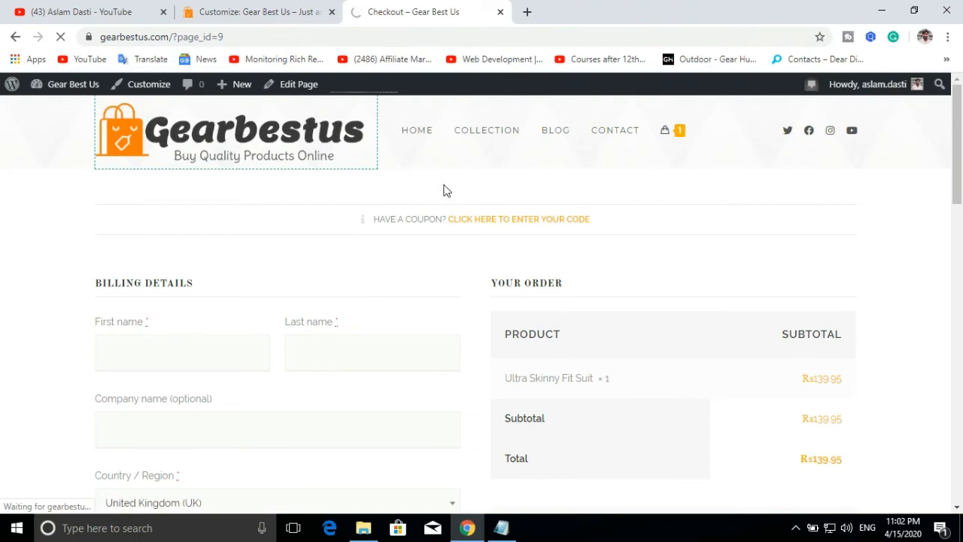
{"action": "scroll", "coordinate": [451, 211], "scroll_direction": "down", "scroll_amount": 15}
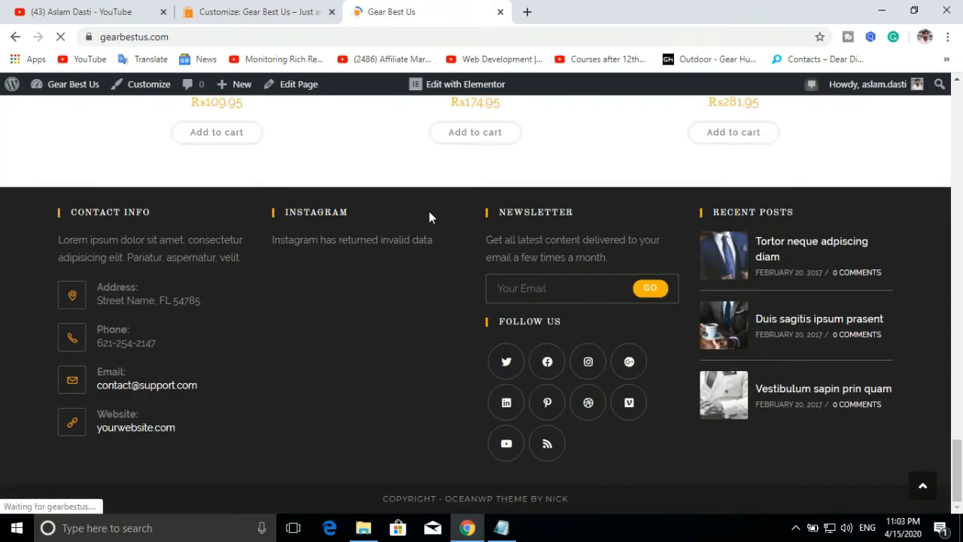
{"action": "scroll", "coordinate": [401, 203], "scroll_direction": "up", "scroll_amount": 5}
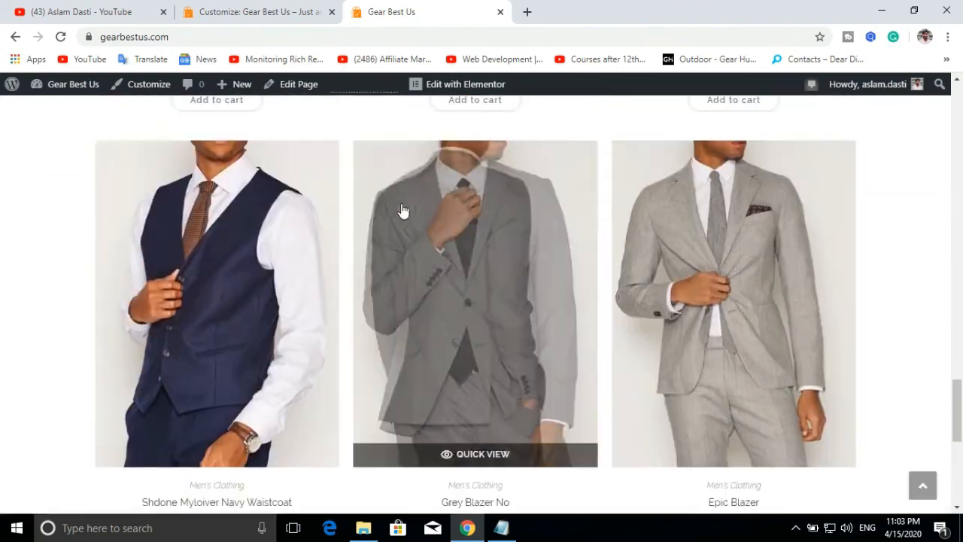
{"action": "scroll", "coordinate": [401, 207], "scroll_direction": "up", "scroll_amount": 15}
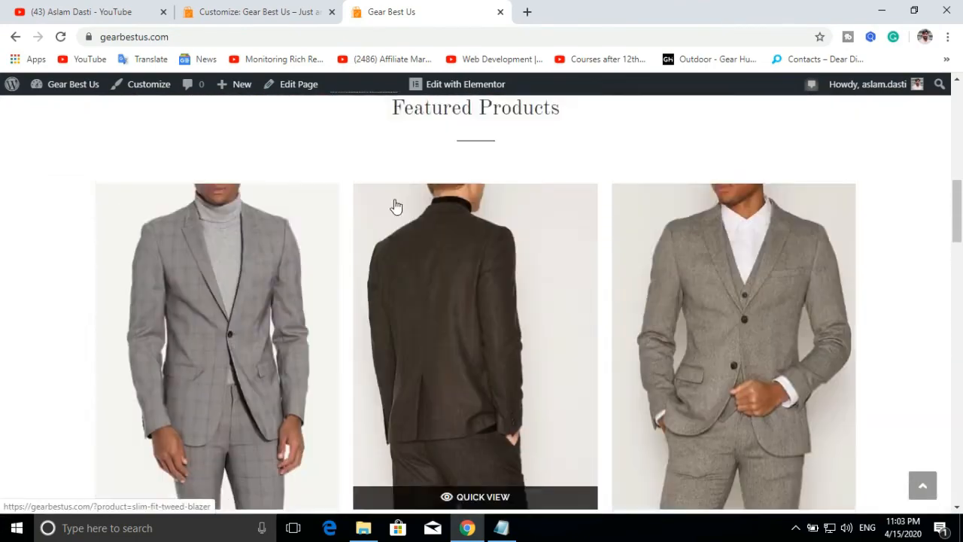
{"action": "scroll", "coordinate": [397, 205], "scroll_direction": "up", "scroll_amount": 3}
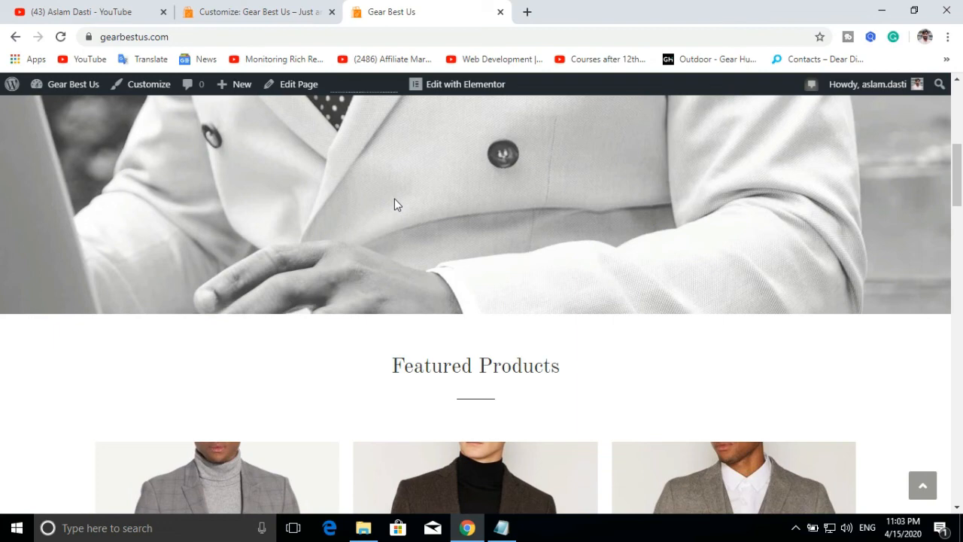
{"action": "scroll", "coordinate": [698, 356], "scroll_direction": "up", "scroll_amount": 5}
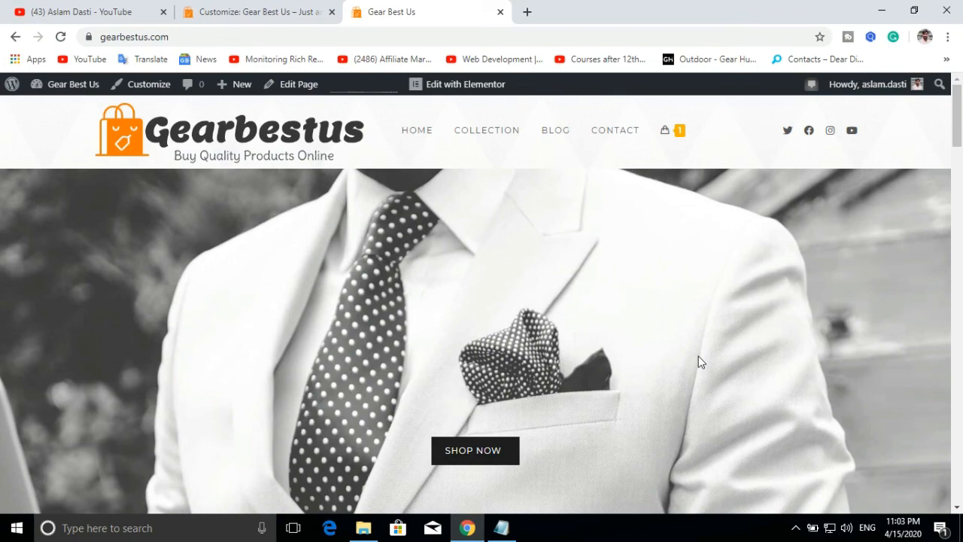
Switch to the open YouTube channel page and look over its uploaded videos
{"action": "left_click", "coordinate": [81, 11]}
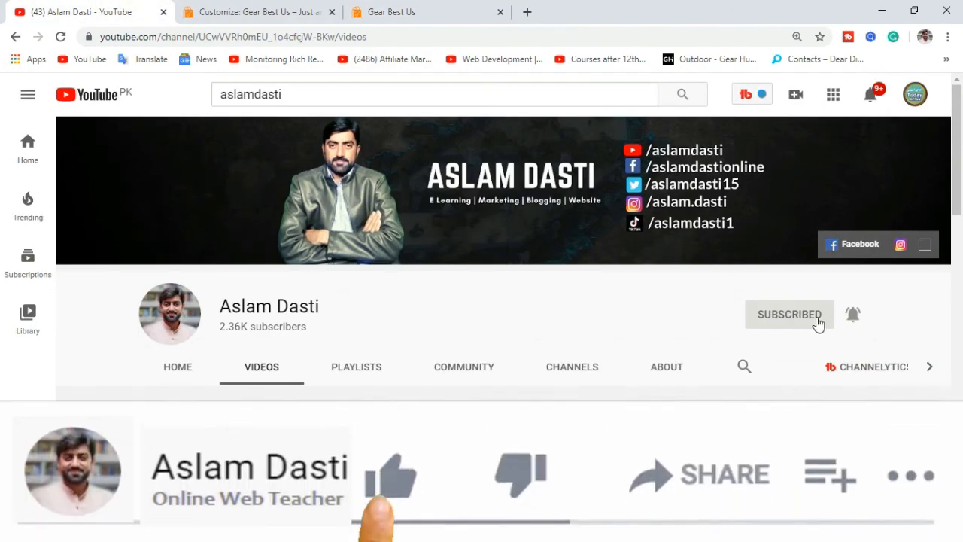
{"action": "scroll", "coordinate": [458, 269], "scroll_direction": "down", "scroll_amount": 3}
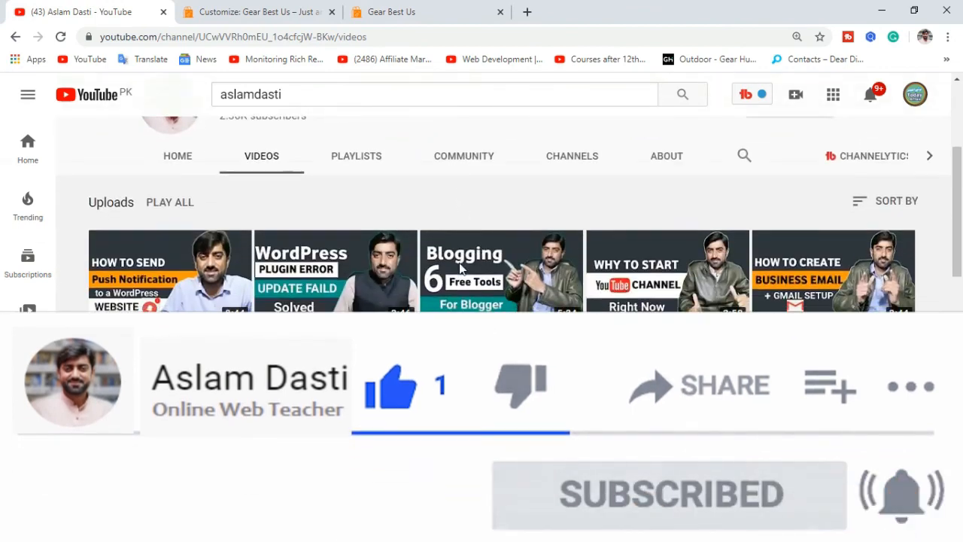